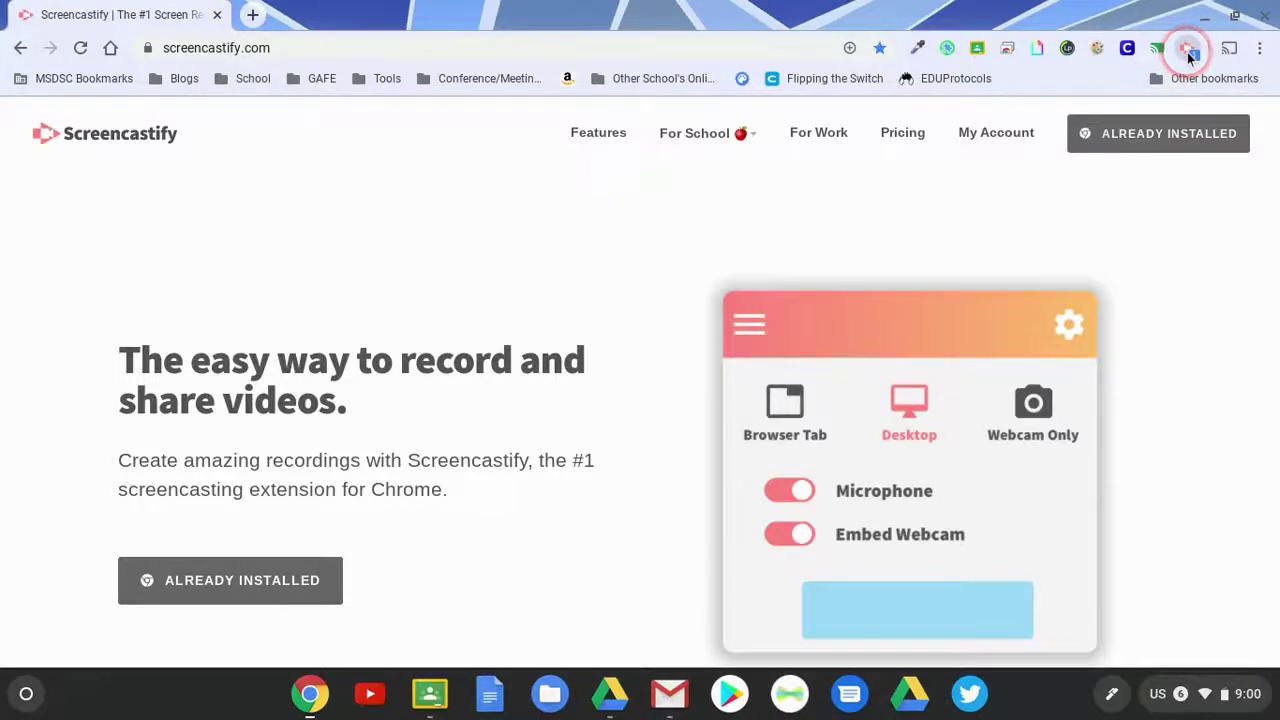
- Open the Screencastify recorder panel from its icon in the Chrome toolbar
left_click(1188, 50)
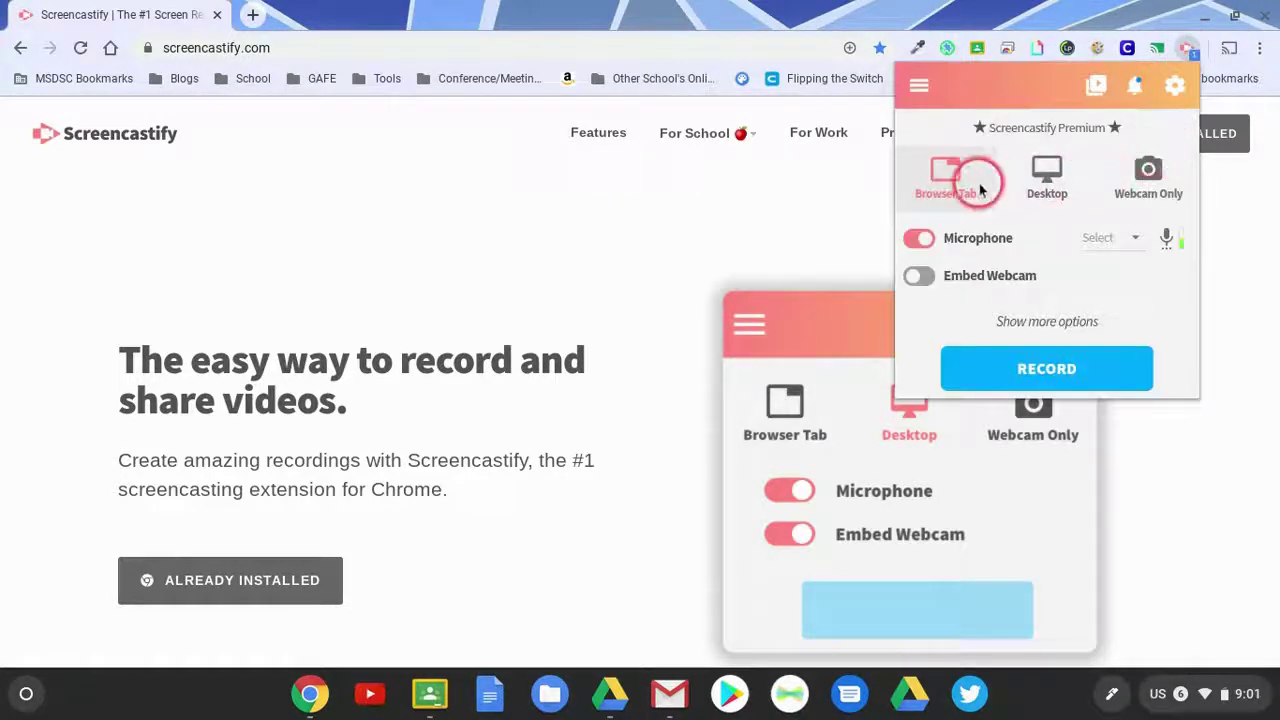
- Choose Browser Tab mode with the Front Camera embedded, and reveal the countdown and drawing-tool options
left_click(1135, 183)
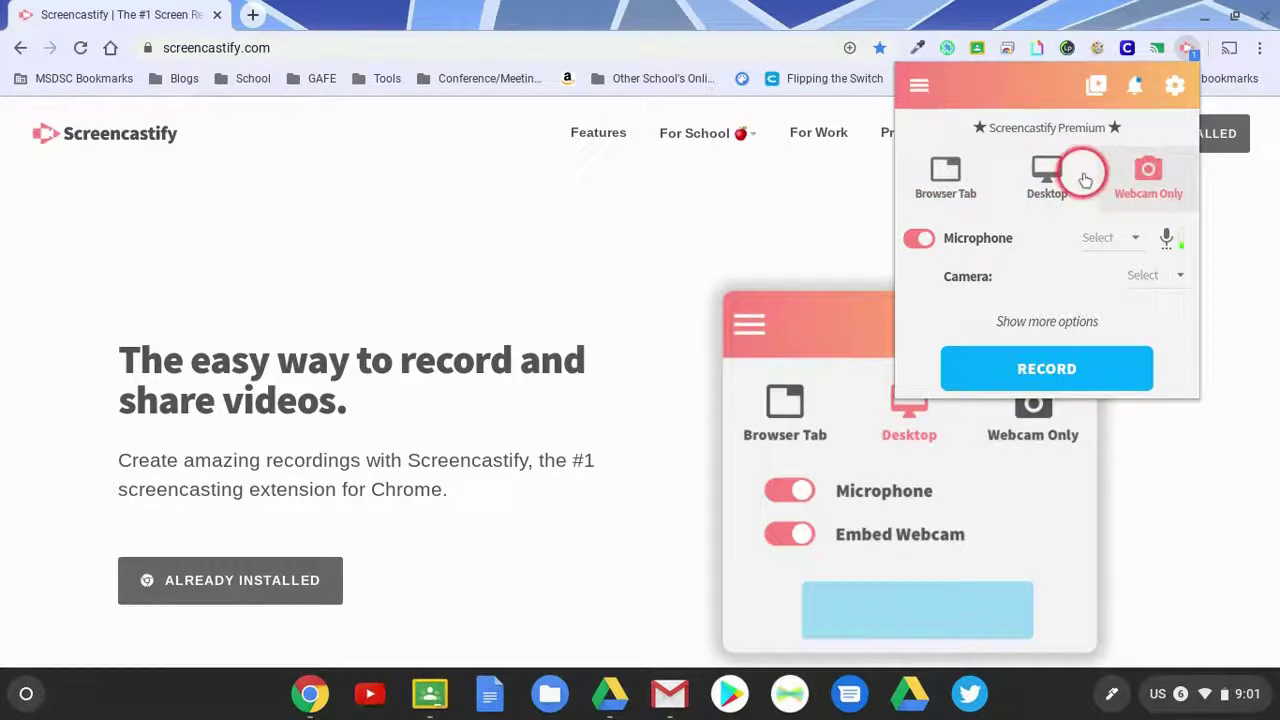
left_click(968, 193)
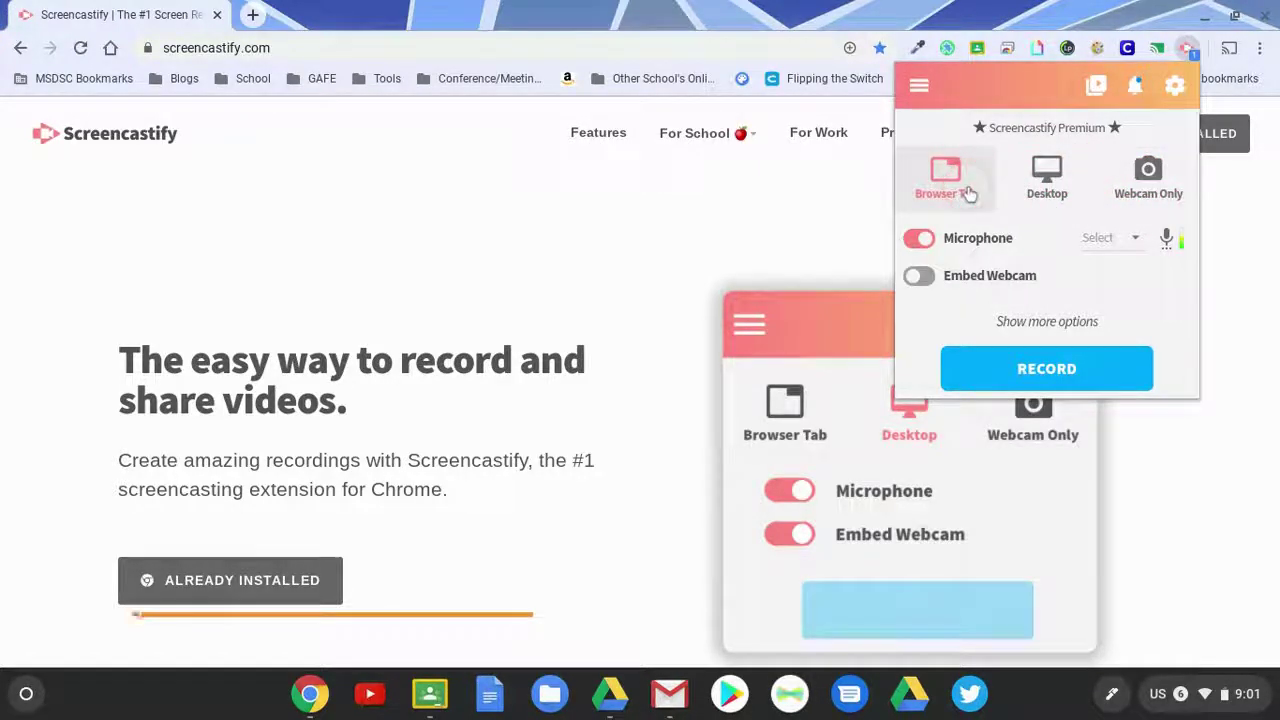
left_click(1095, 238)
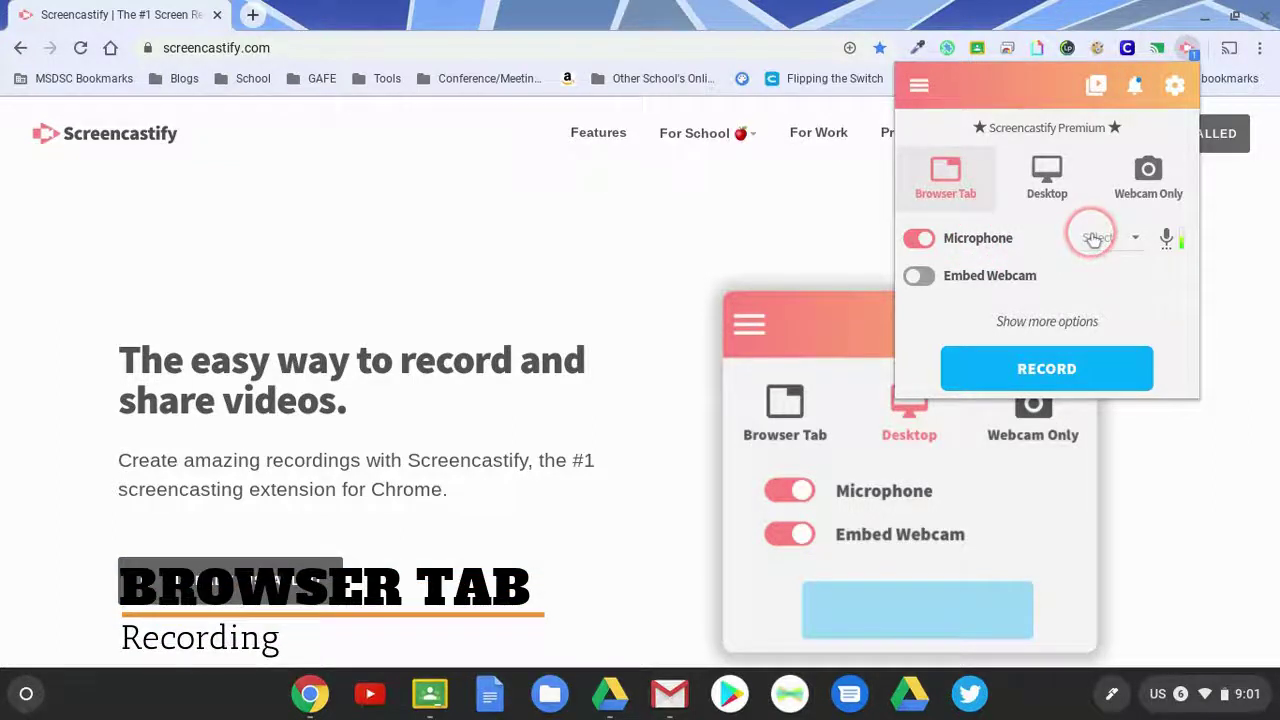
left_click(928, 276)
left_click(1138, 275)
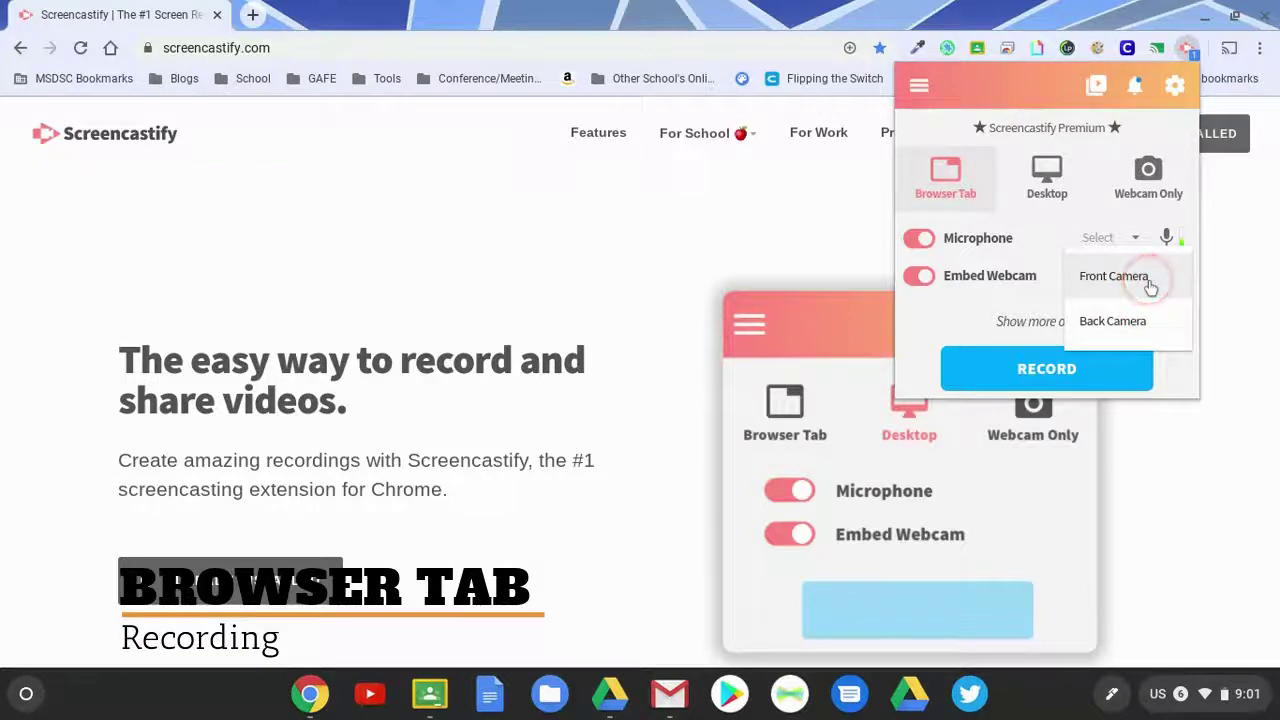
left_click(1148, 284)
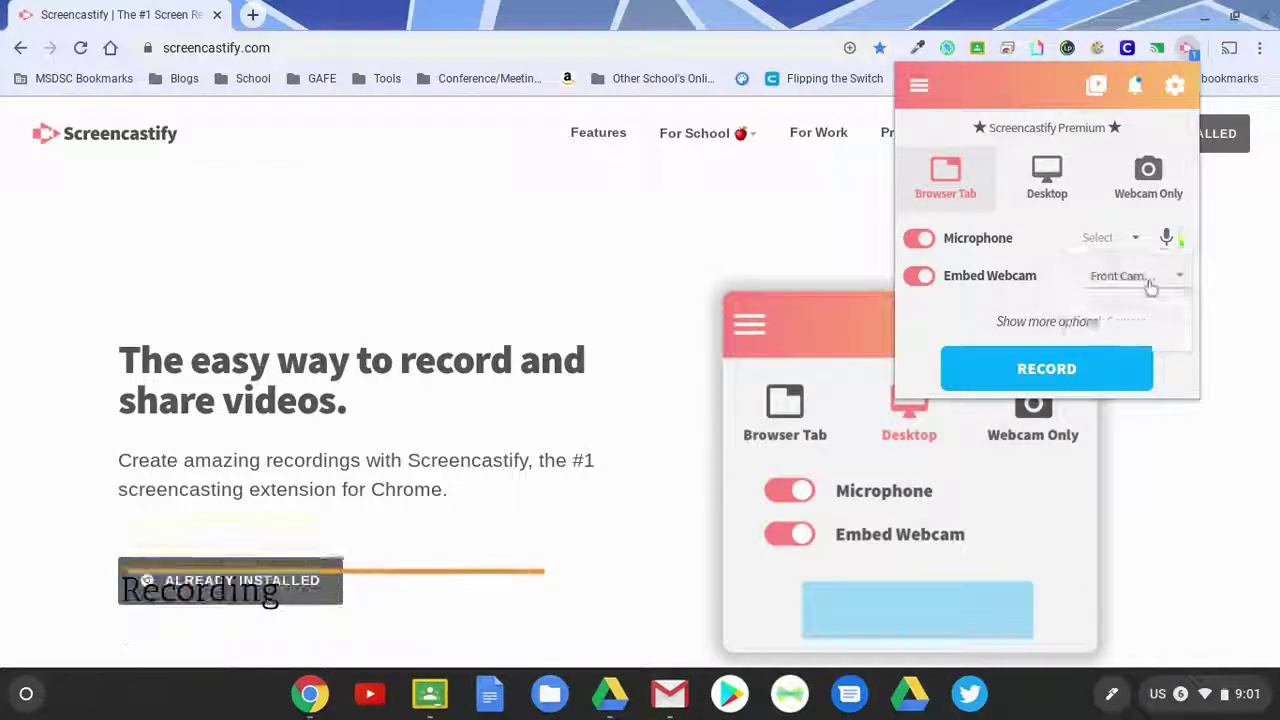
left_click(1141, 288)
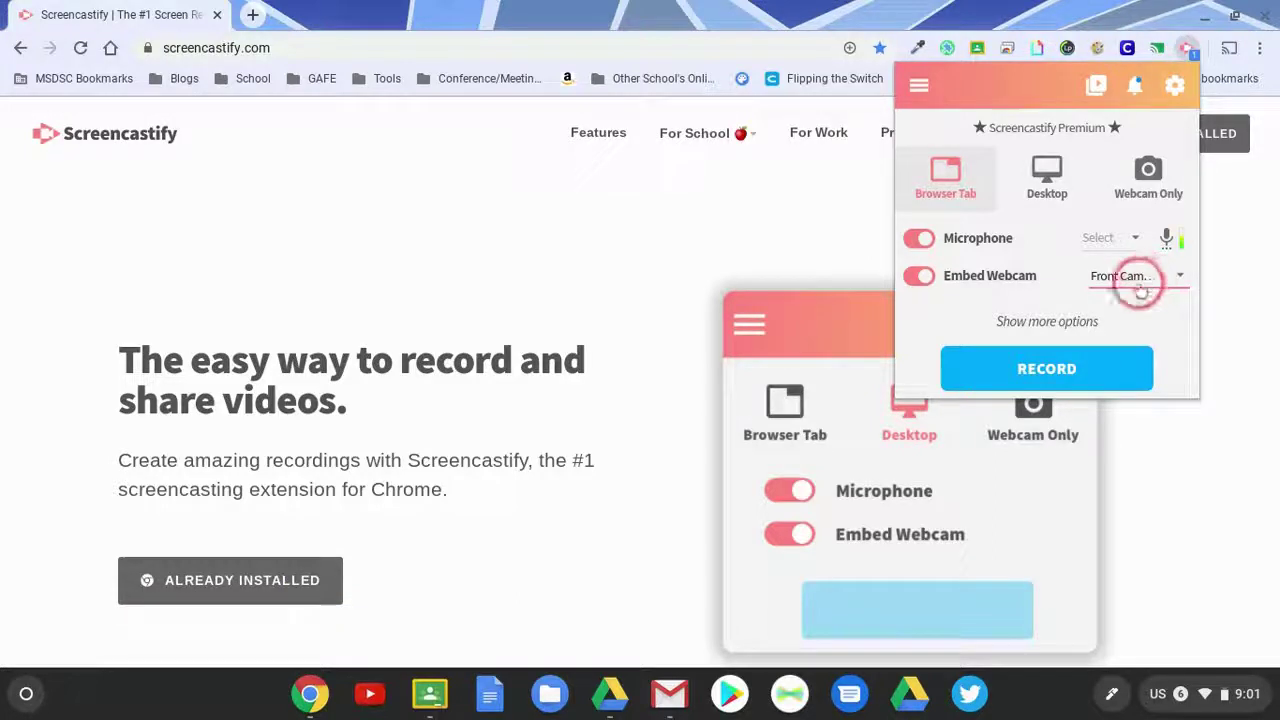
left_click(1084, 328)
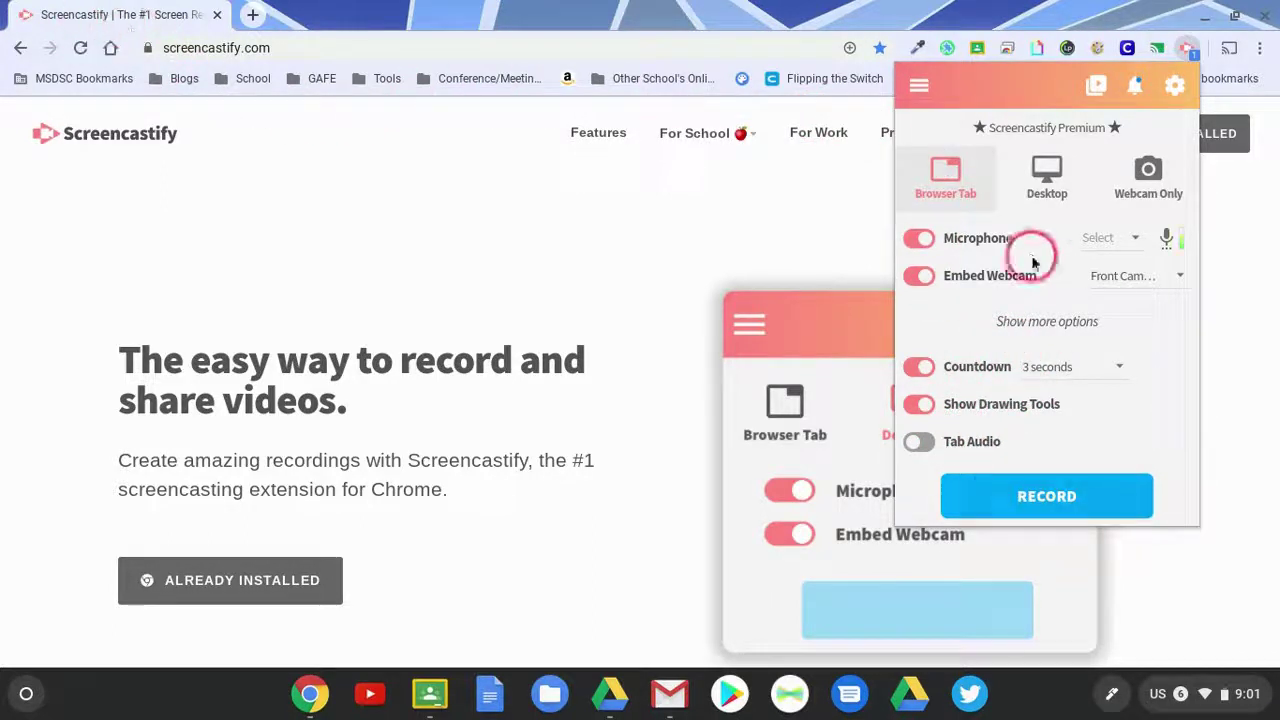
- Record the browser tab while opening a new Google tab and returning to the Screencastify tab
left_click(1043, 488)
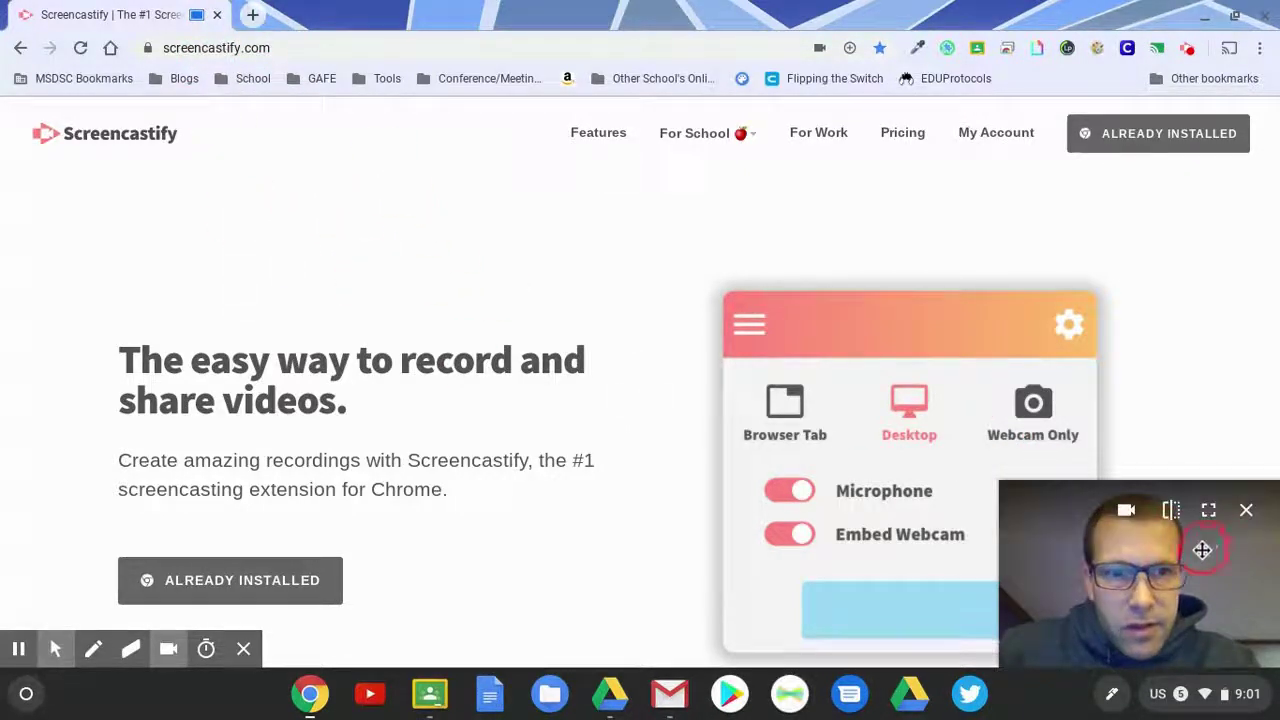
left_click(253, 14)
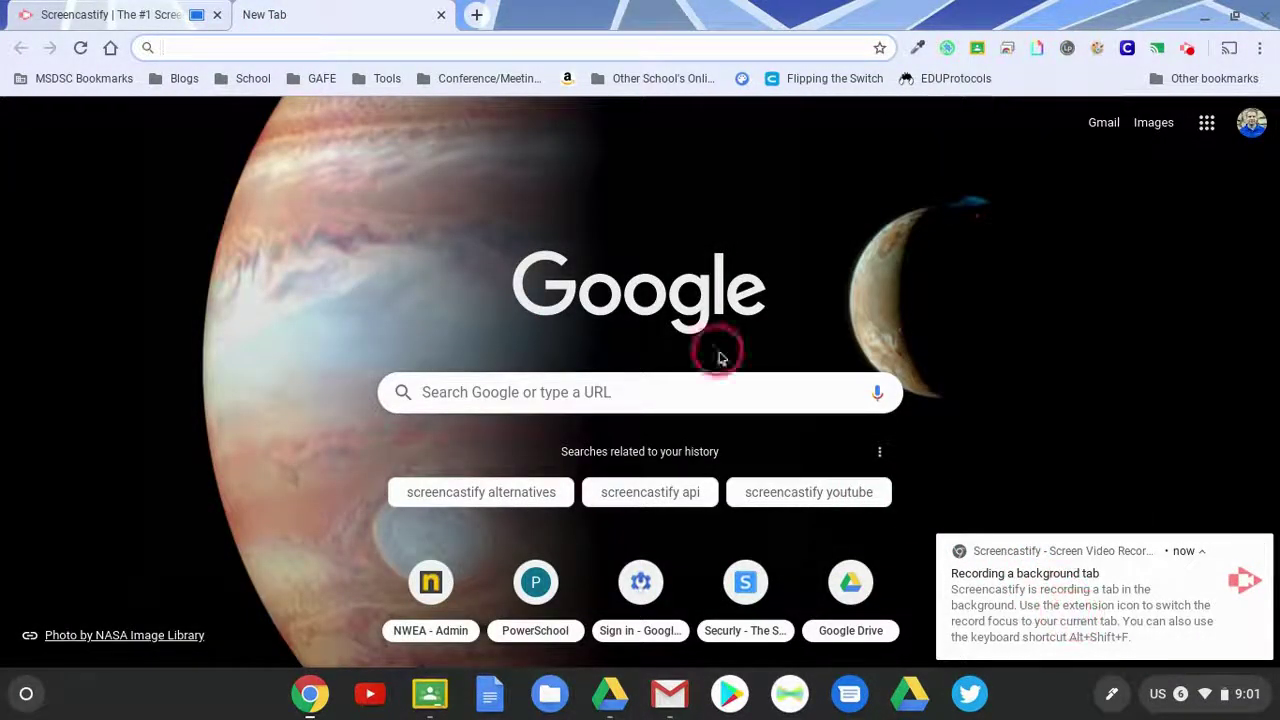
left_click(174, 16)
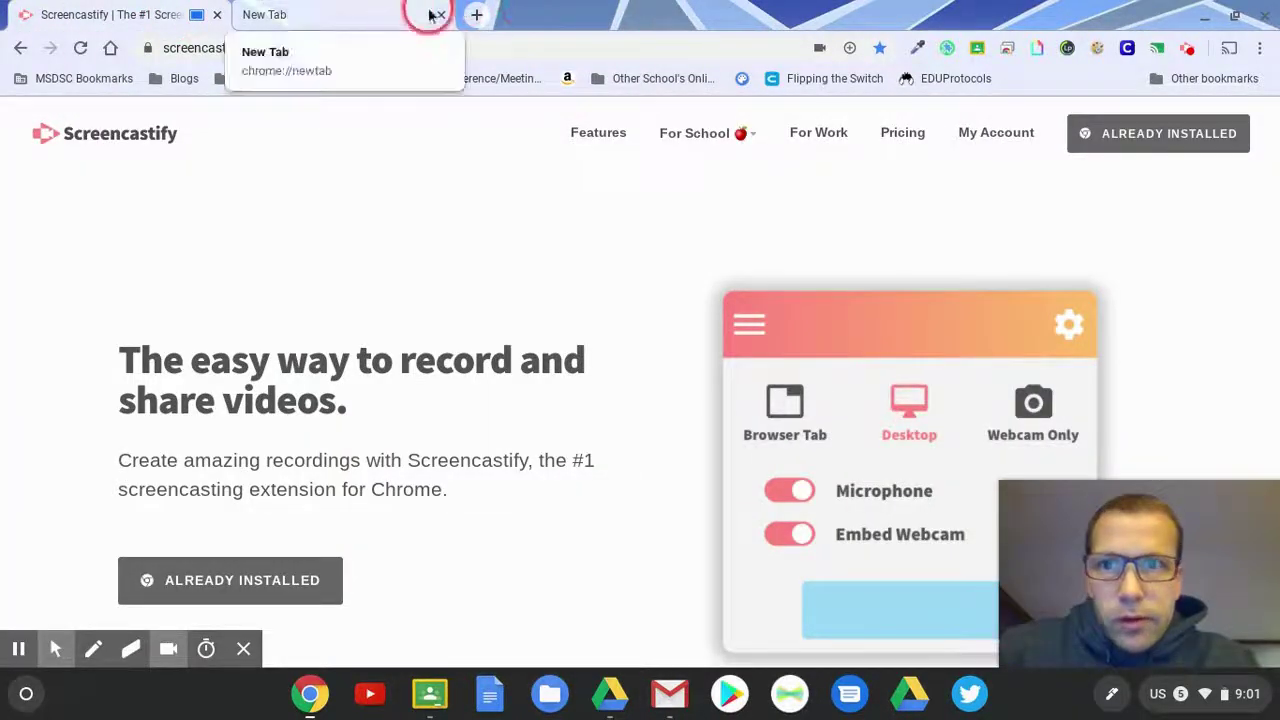
left_click(1185, 52)
- Stop the browser tab recording and copy its Google Drive share link
left_click(1166, 244)
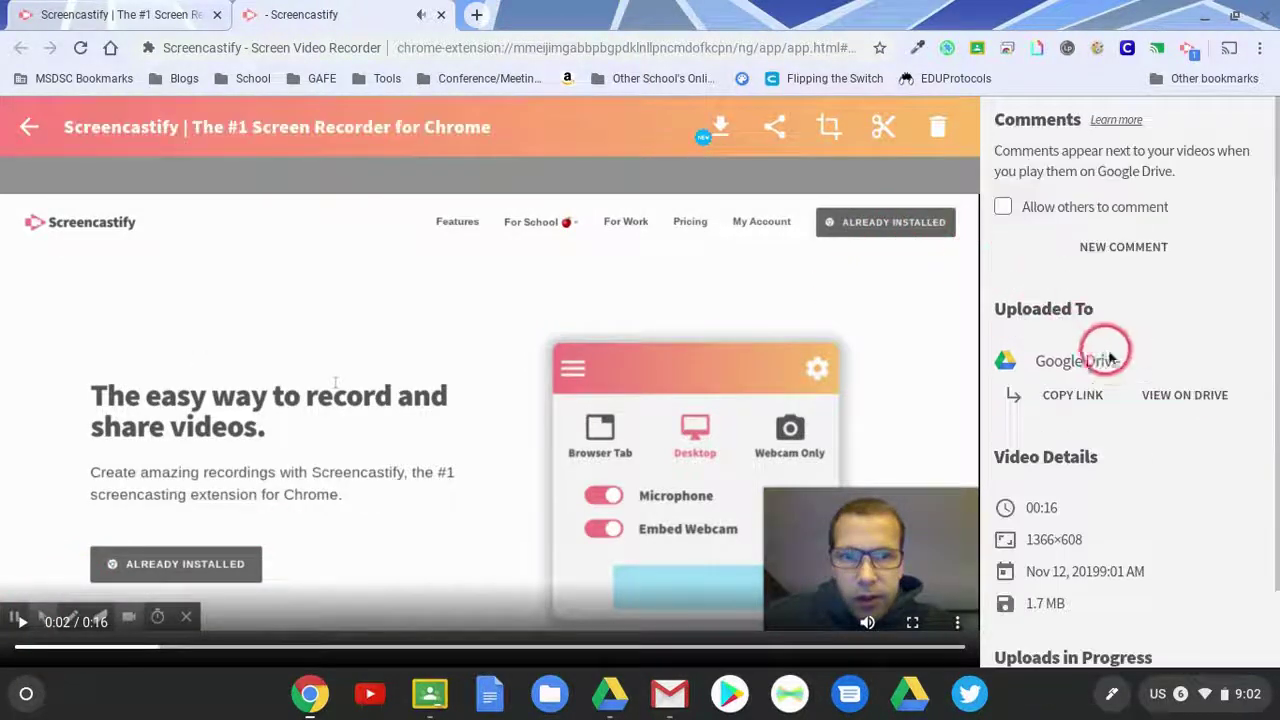
left_click(1078, 405)
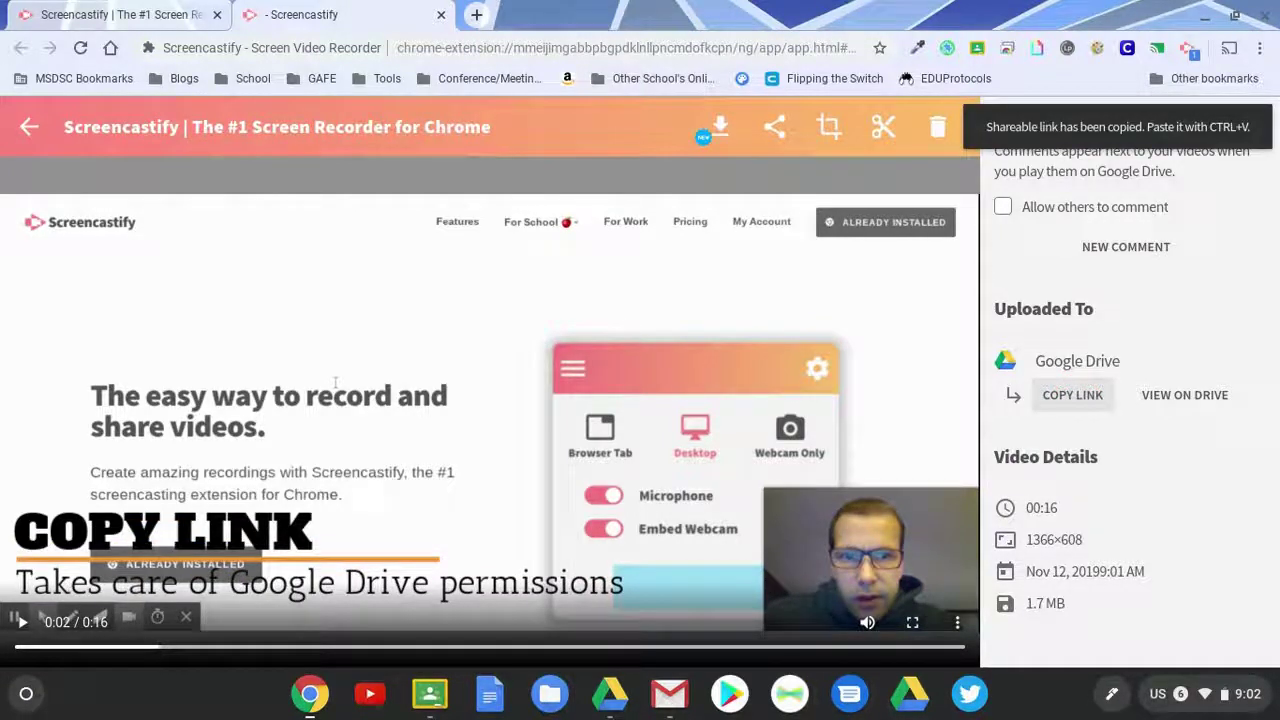
left_click(281, 283)
- Play and pause the 16-second video, then close its page
left_click(18, 625)
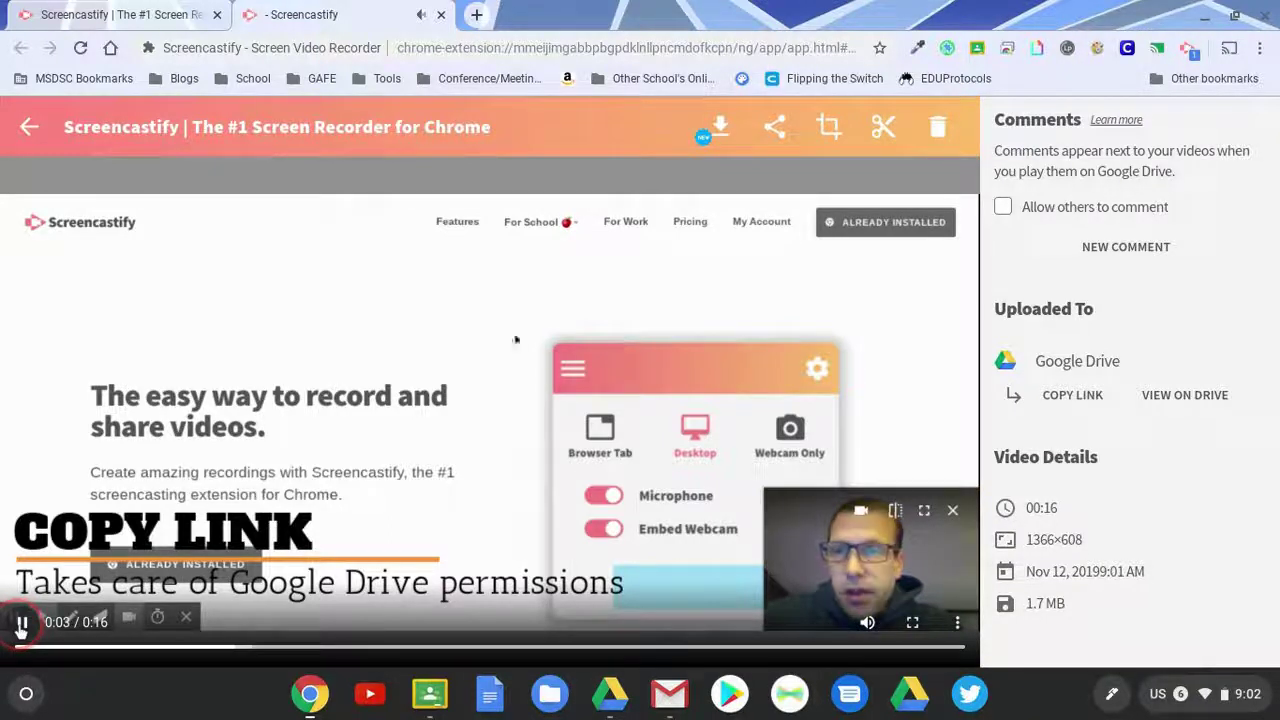
left_click(20, 625)
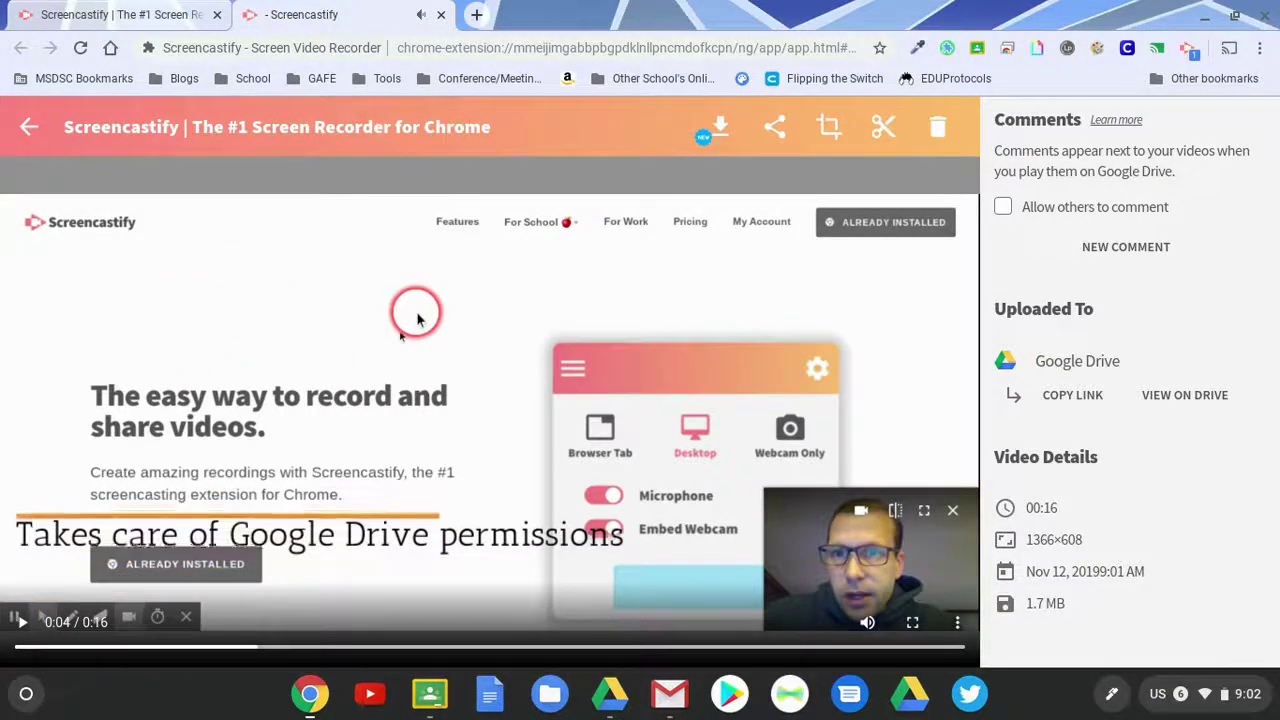
left_click(441, 16)
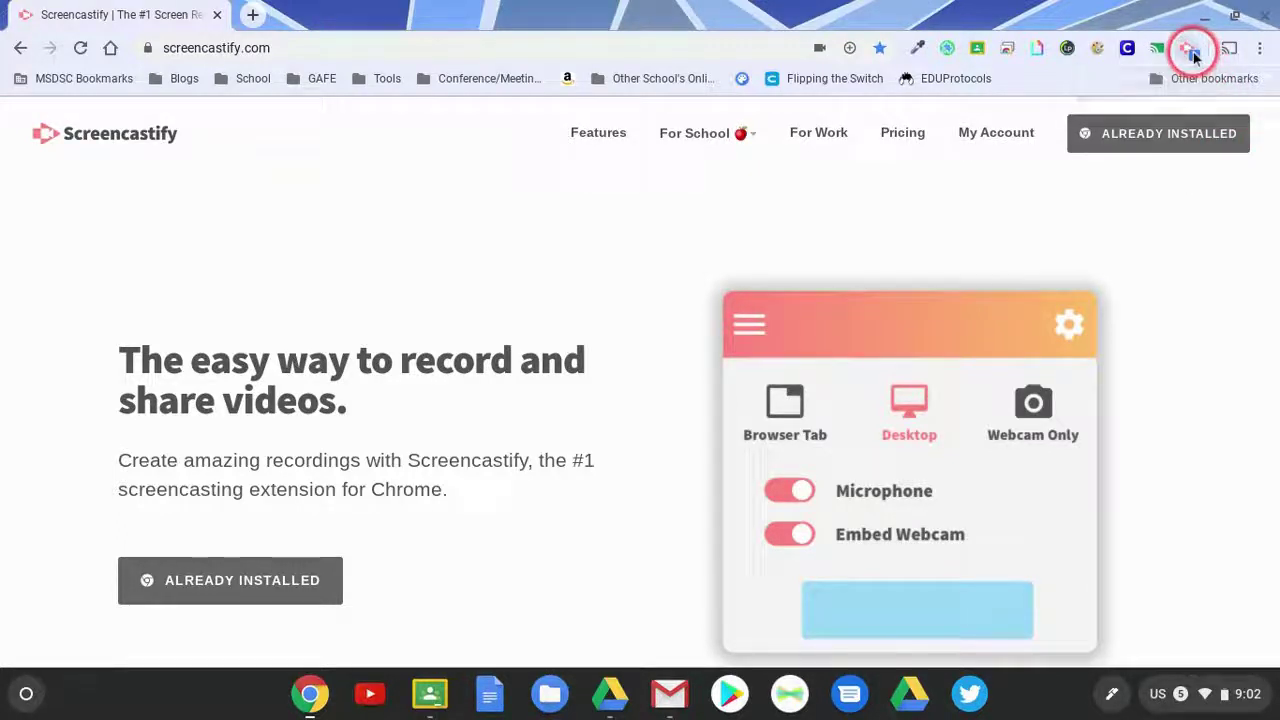
- Switch to Desktop mode with the webcam off and start recording the Internal Display
left_click(1192, 55)
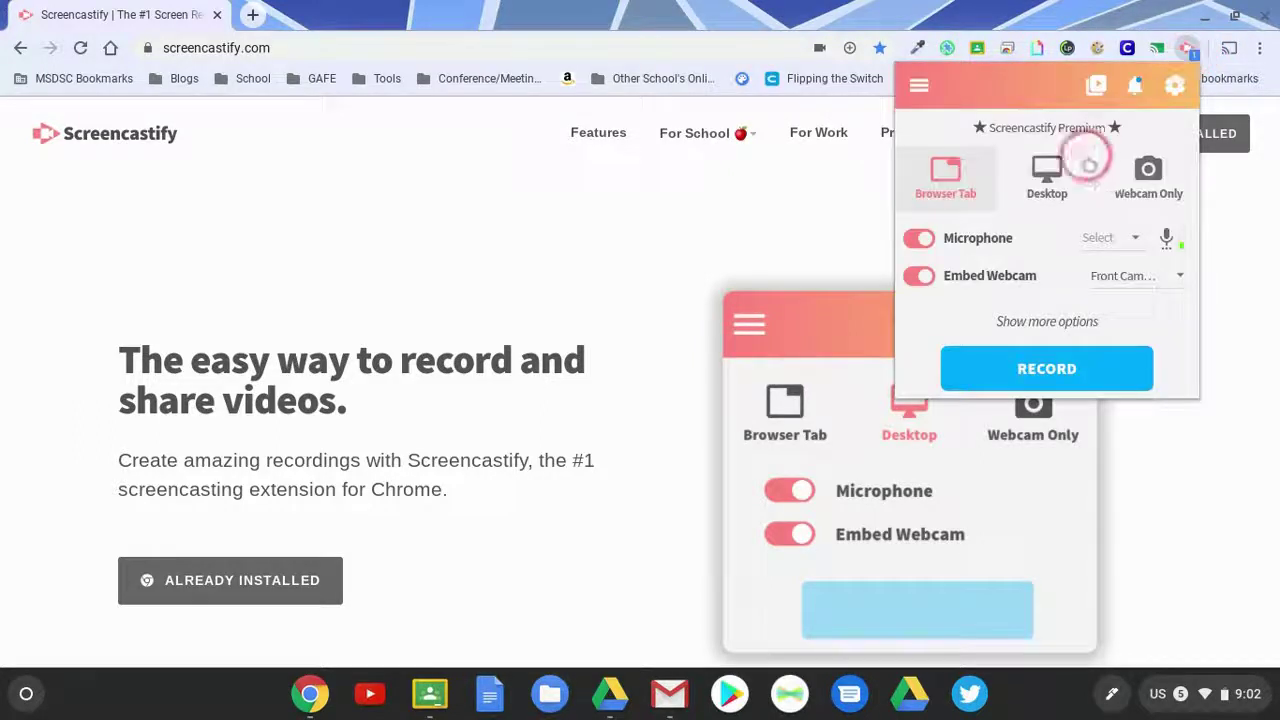
left_click(1050, 172)
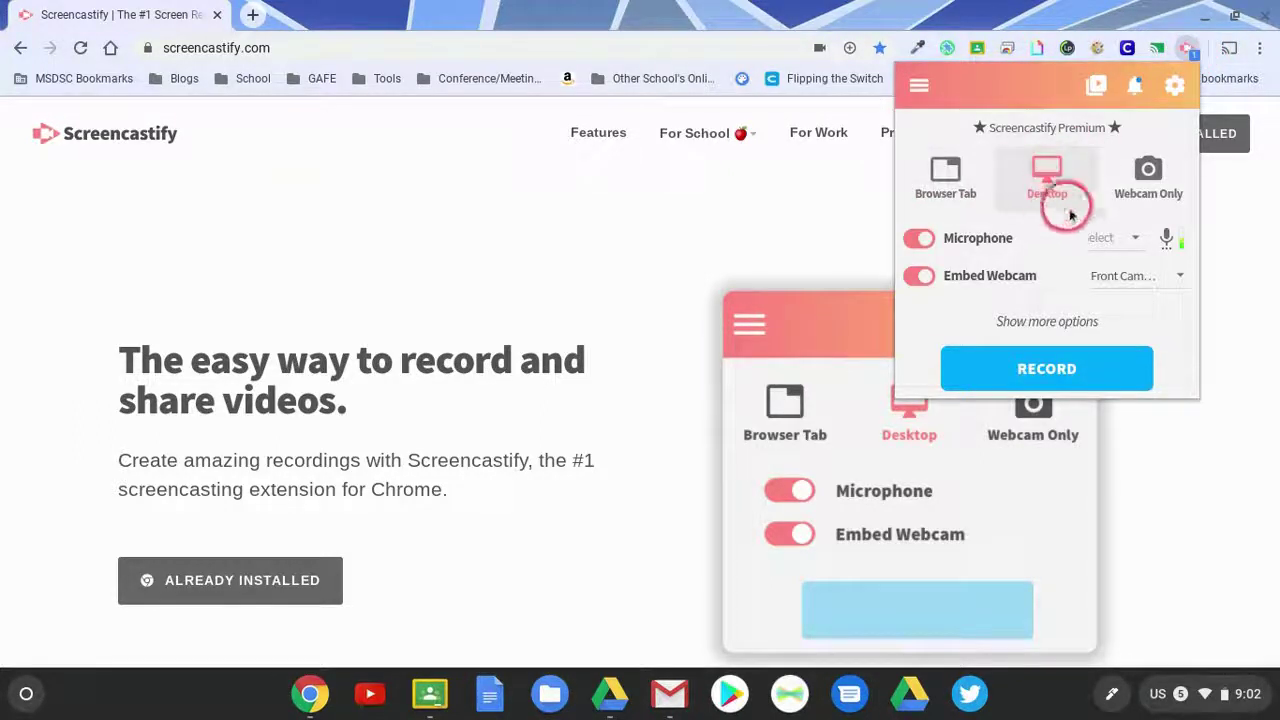
left_click(922, 276)
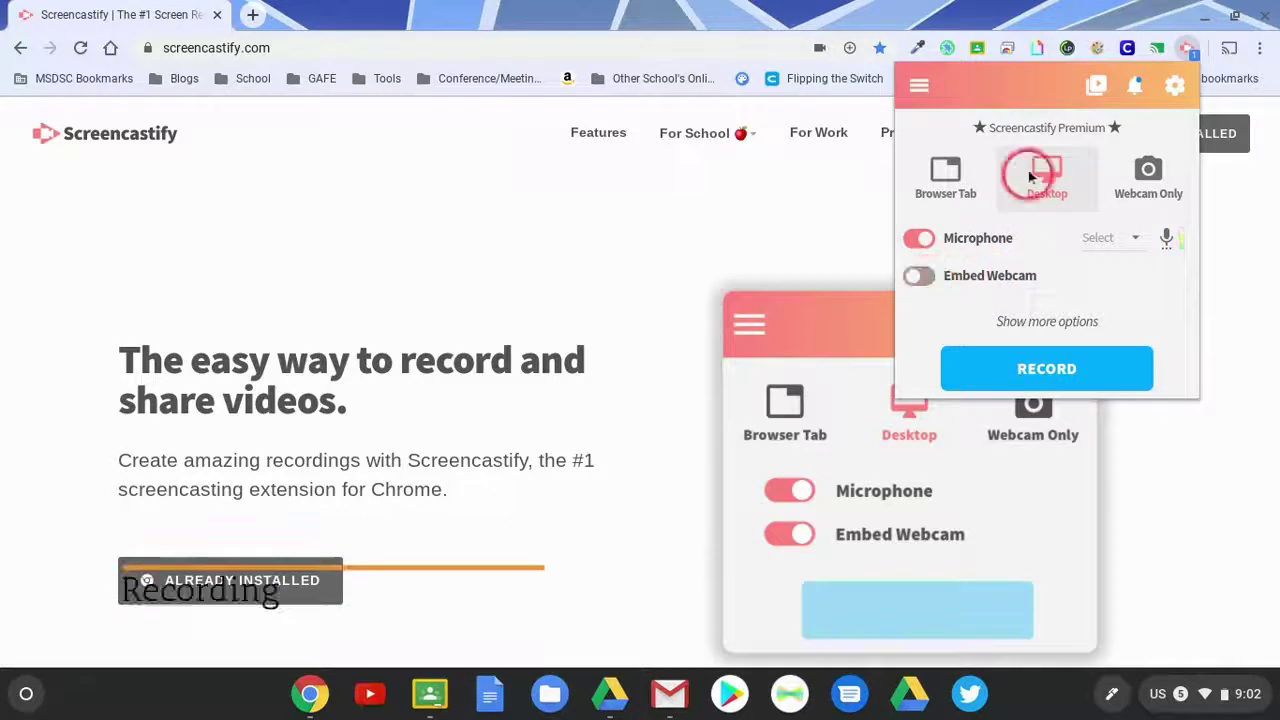
left_click(1066, 370)
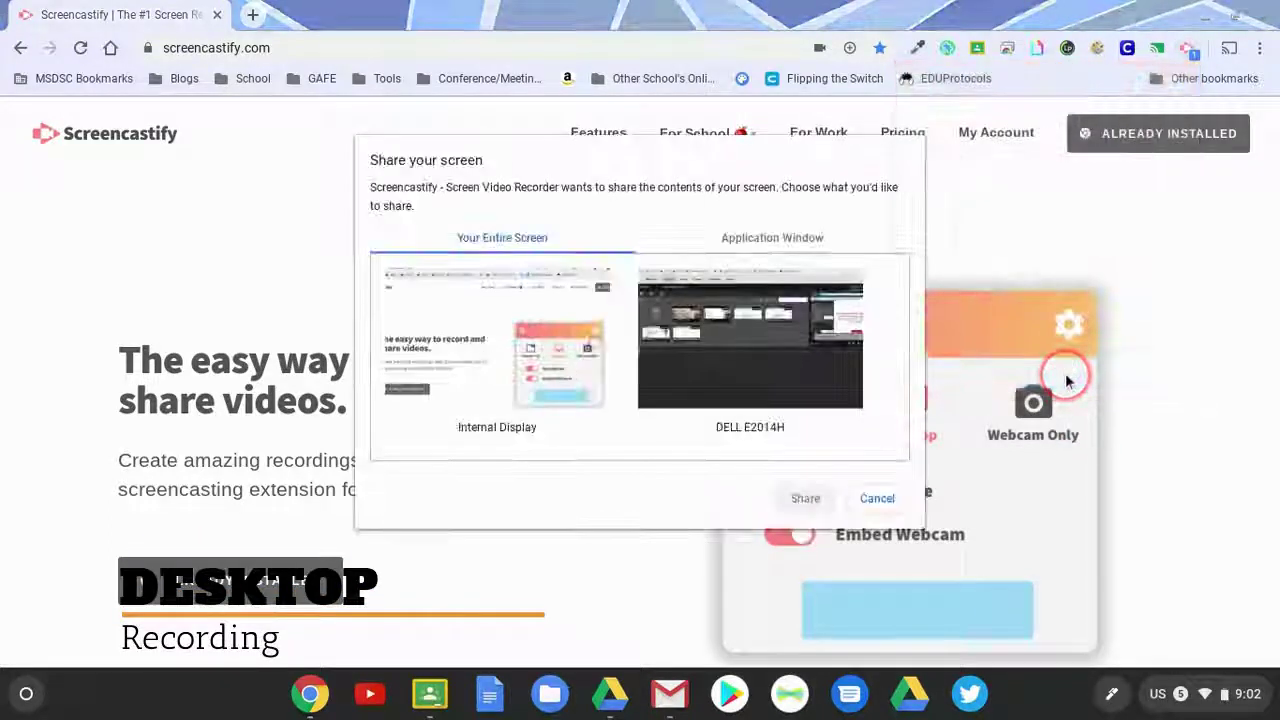
left_click(566, 372)
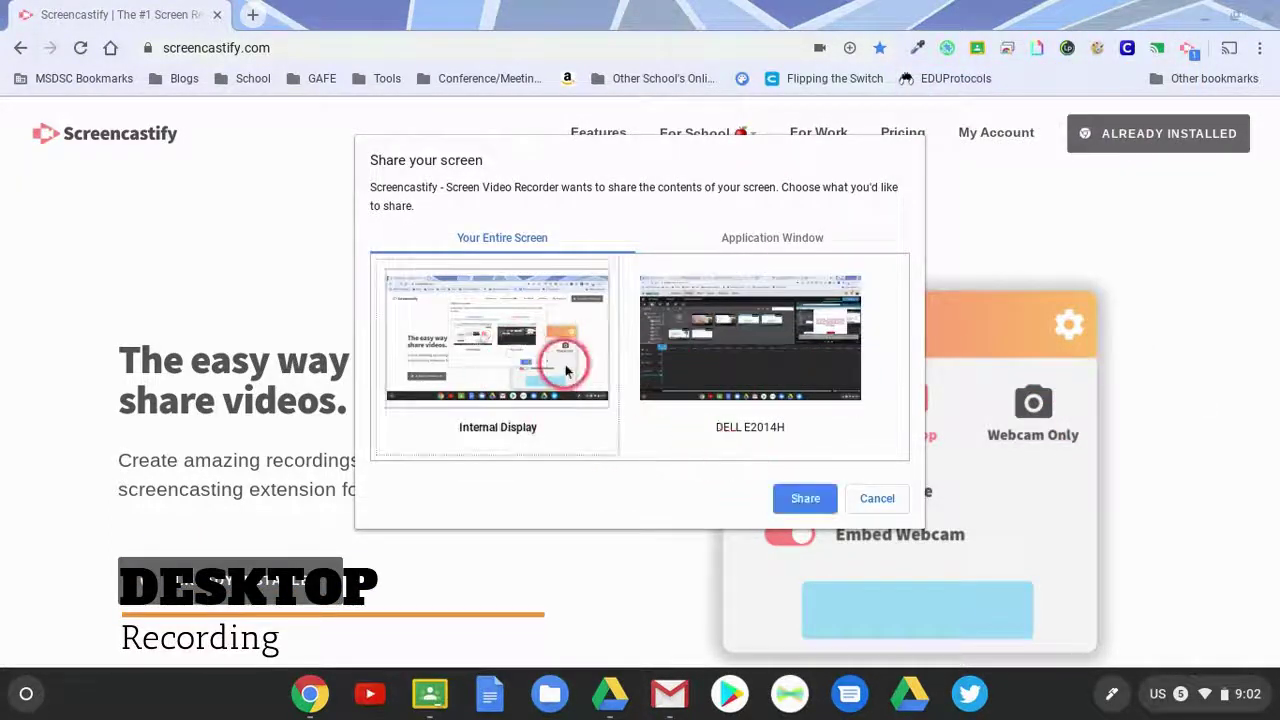
left_click(820, 502)
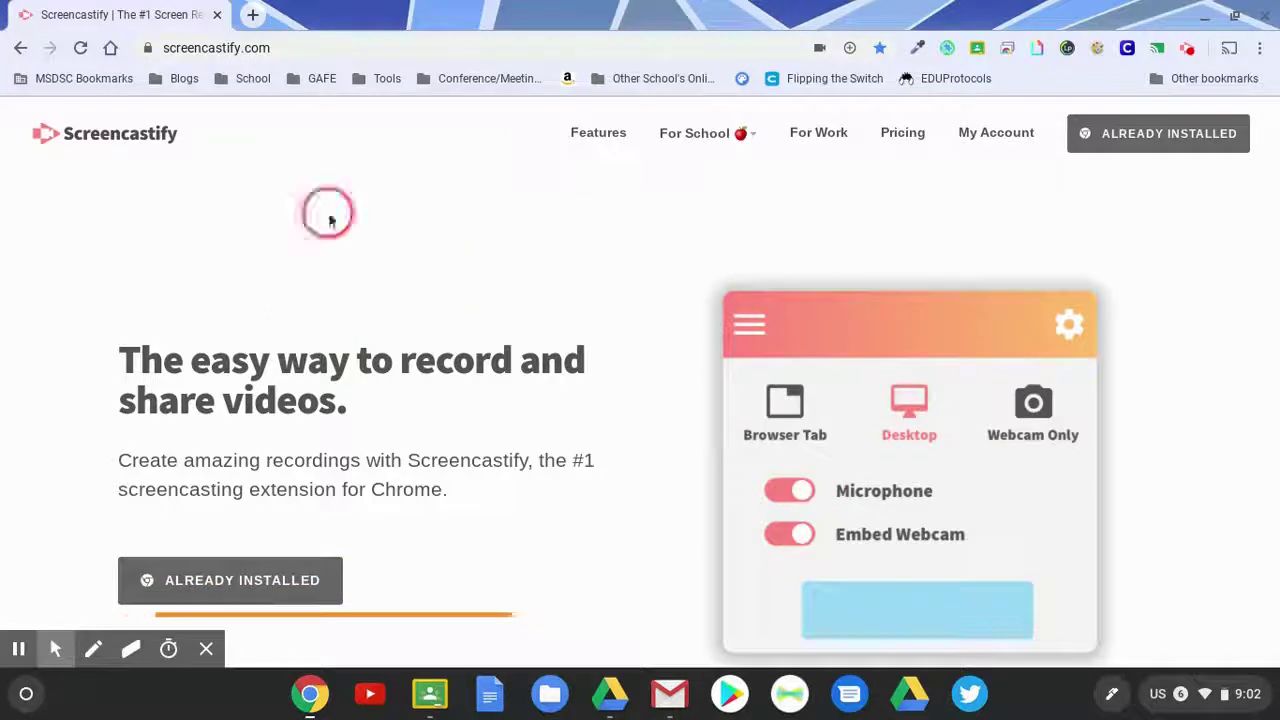
- Open a new tab during the desktop recording, then stop the recording
left_click(251, 14)
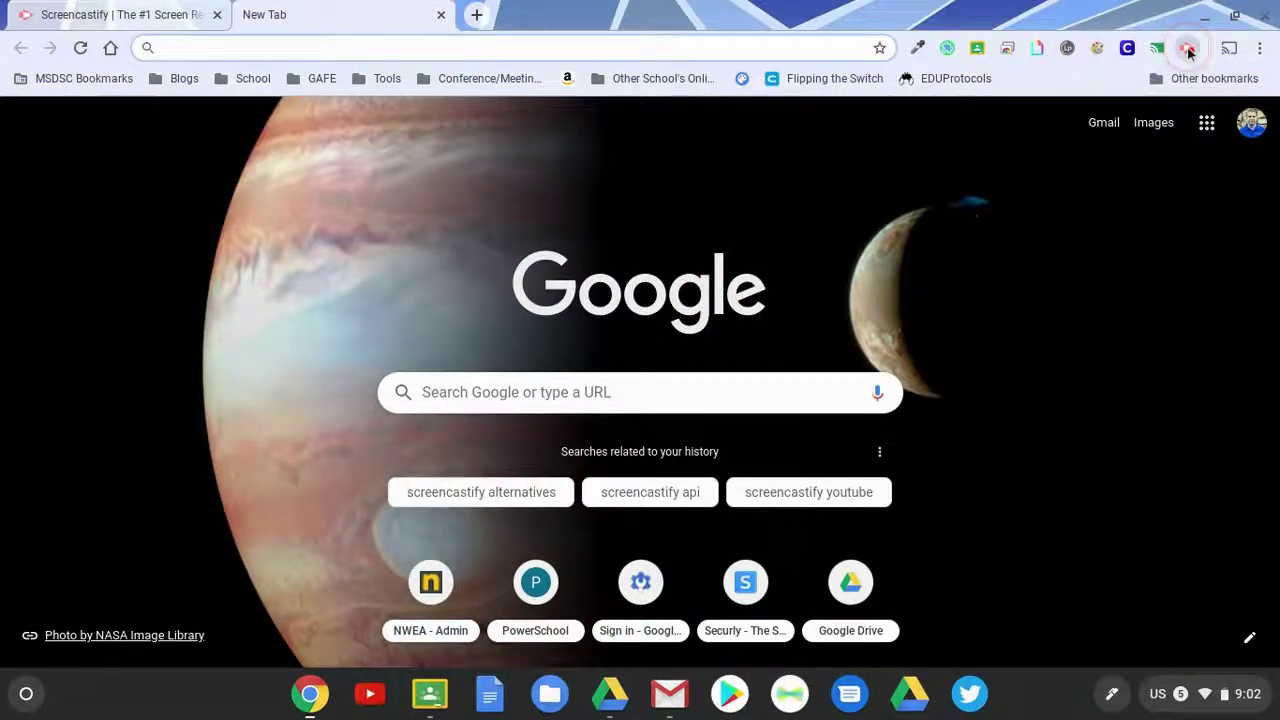
left_click(1188, 52)
left_click(1172, 255)
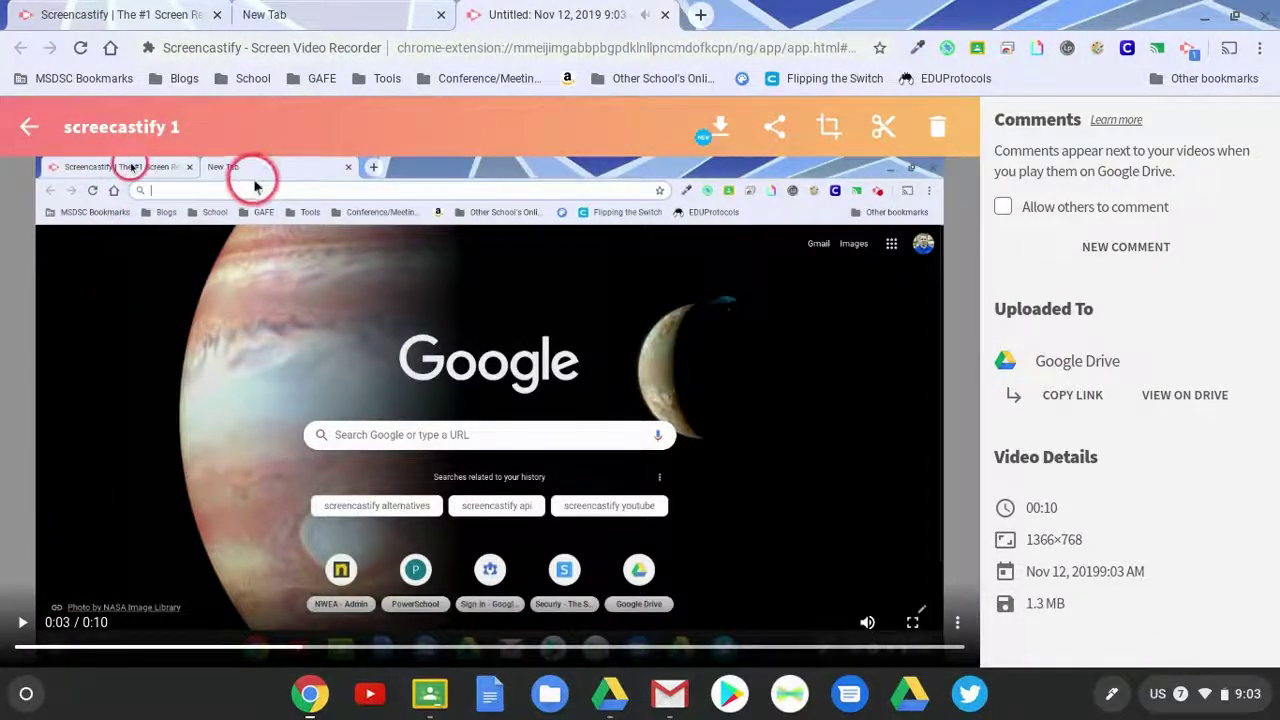
- Play and pause the 10-second desktop video, then close its page
left_click(22, 622)
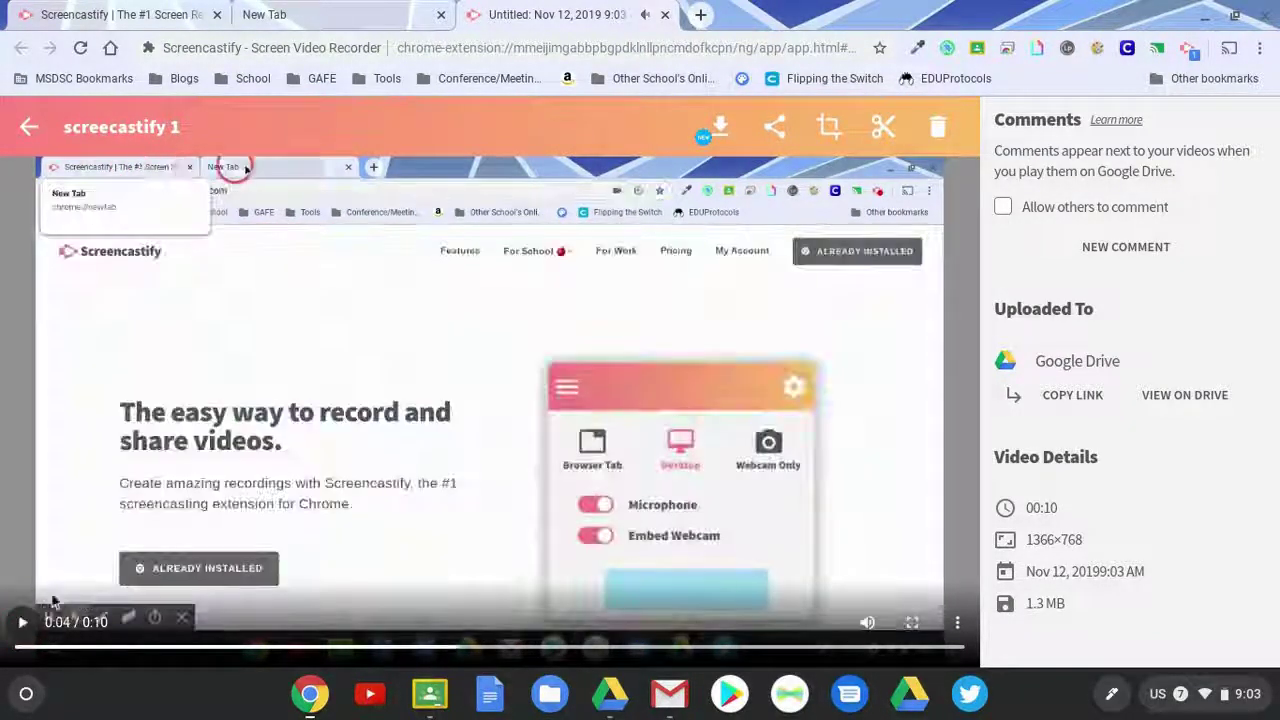
left_click(22, 622)
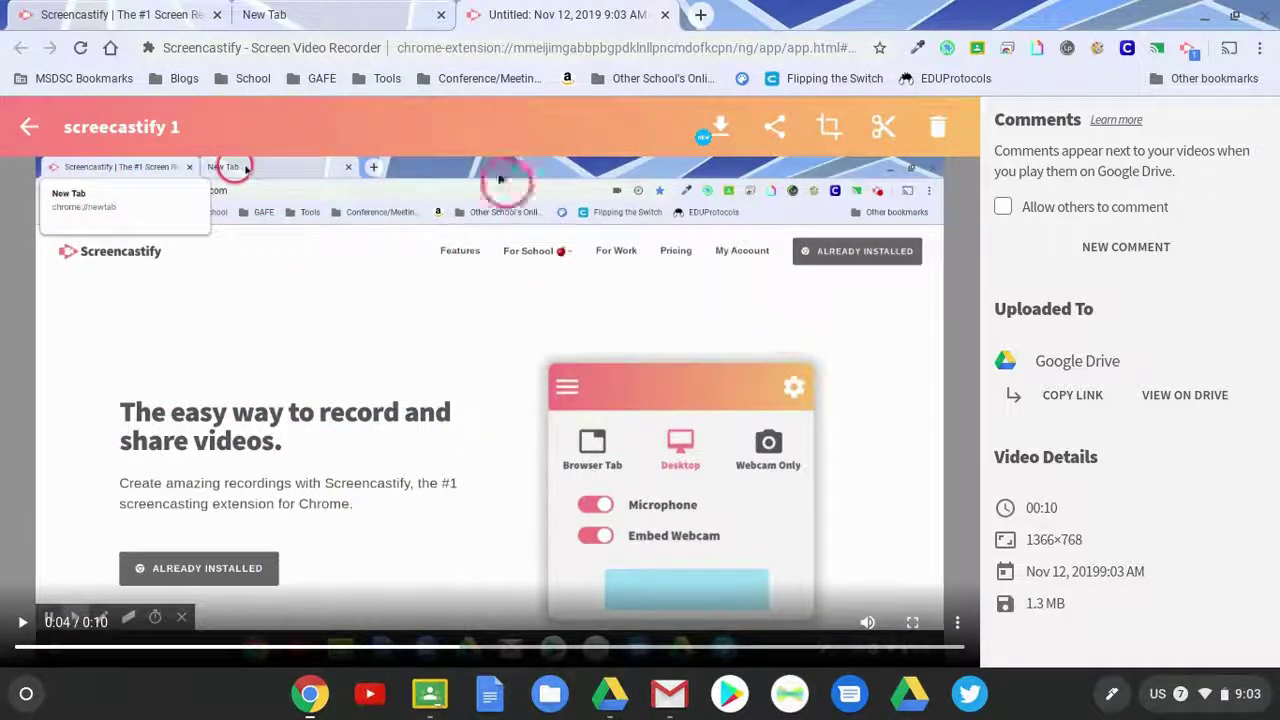
left_click(664, 15)
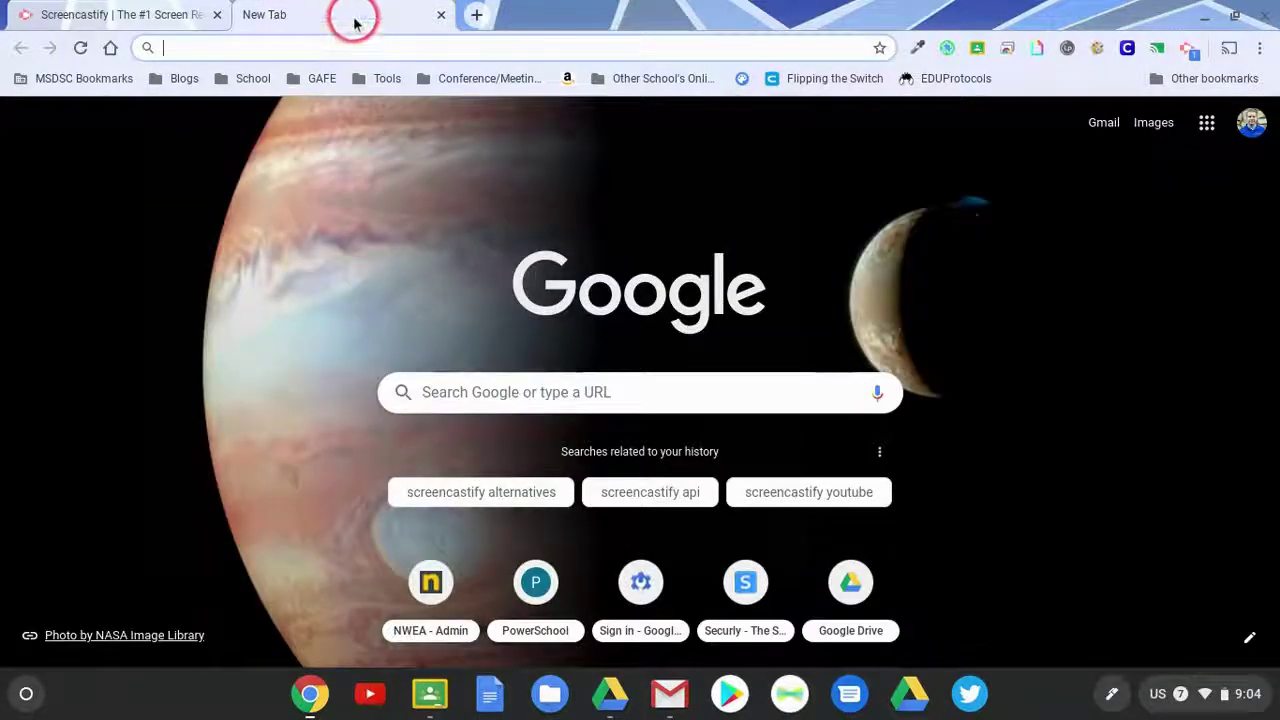
- Start a Webcam Only recording using the Front Camera
left_click(442, 17)
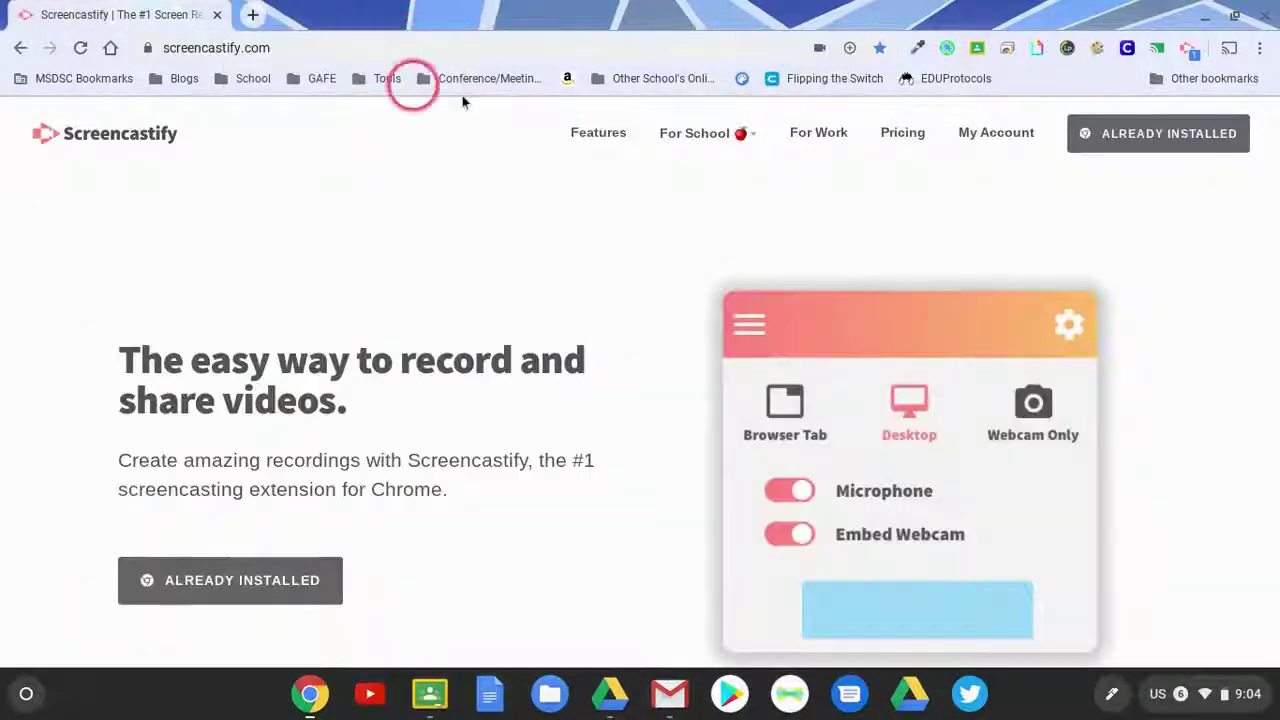
left_click(1190, 50)
left_click(1143, 216)
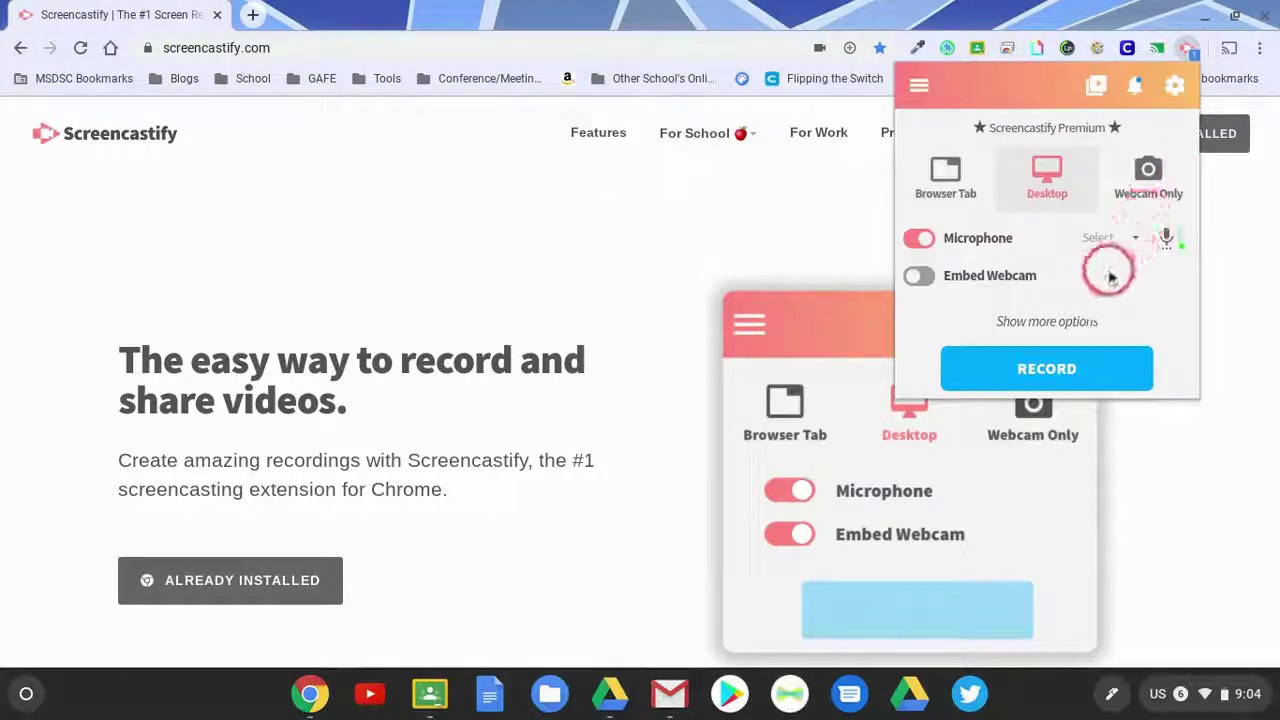
left_click(1150, 173)
left_click(1171, 276)
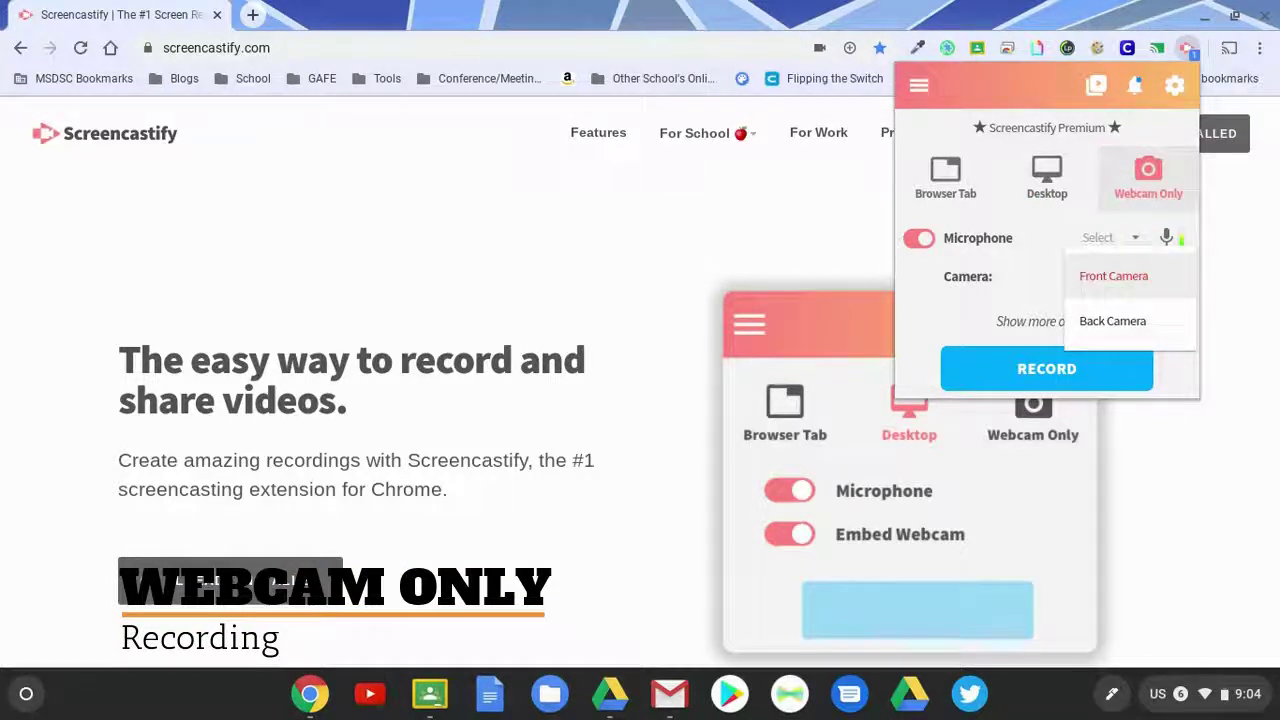
left_click(1158, 290)
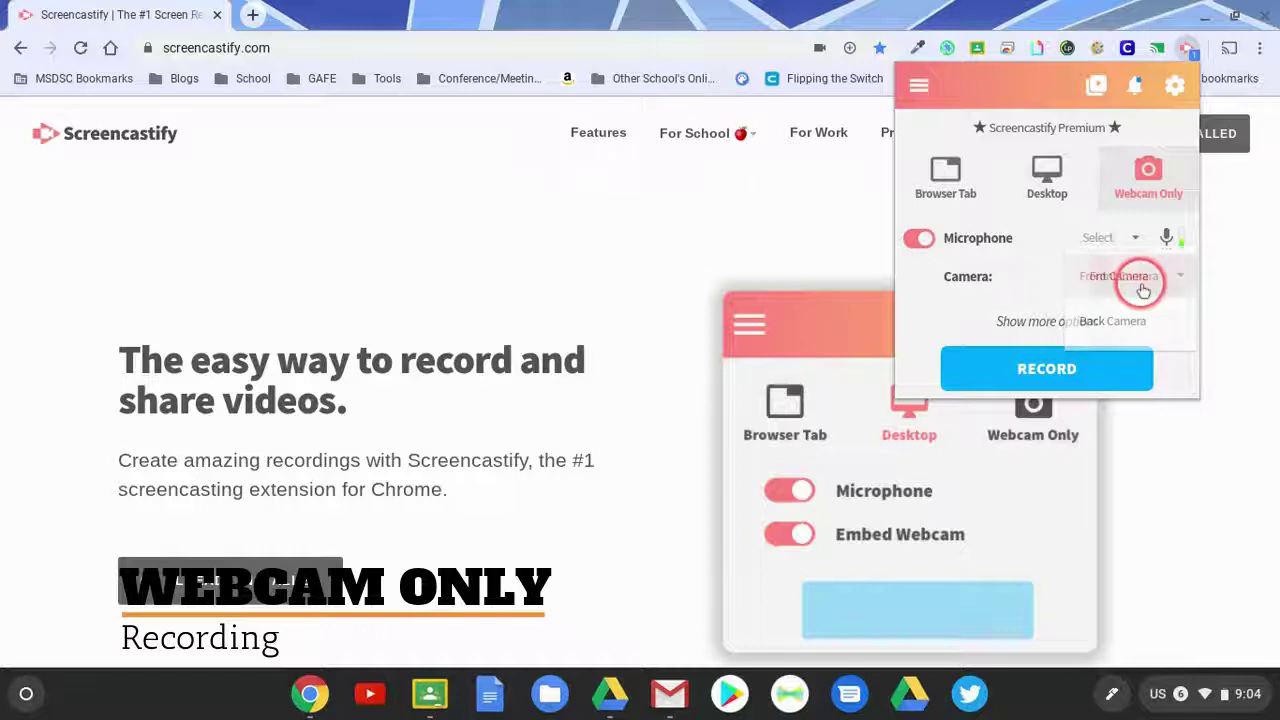
left_click(1085, 370)
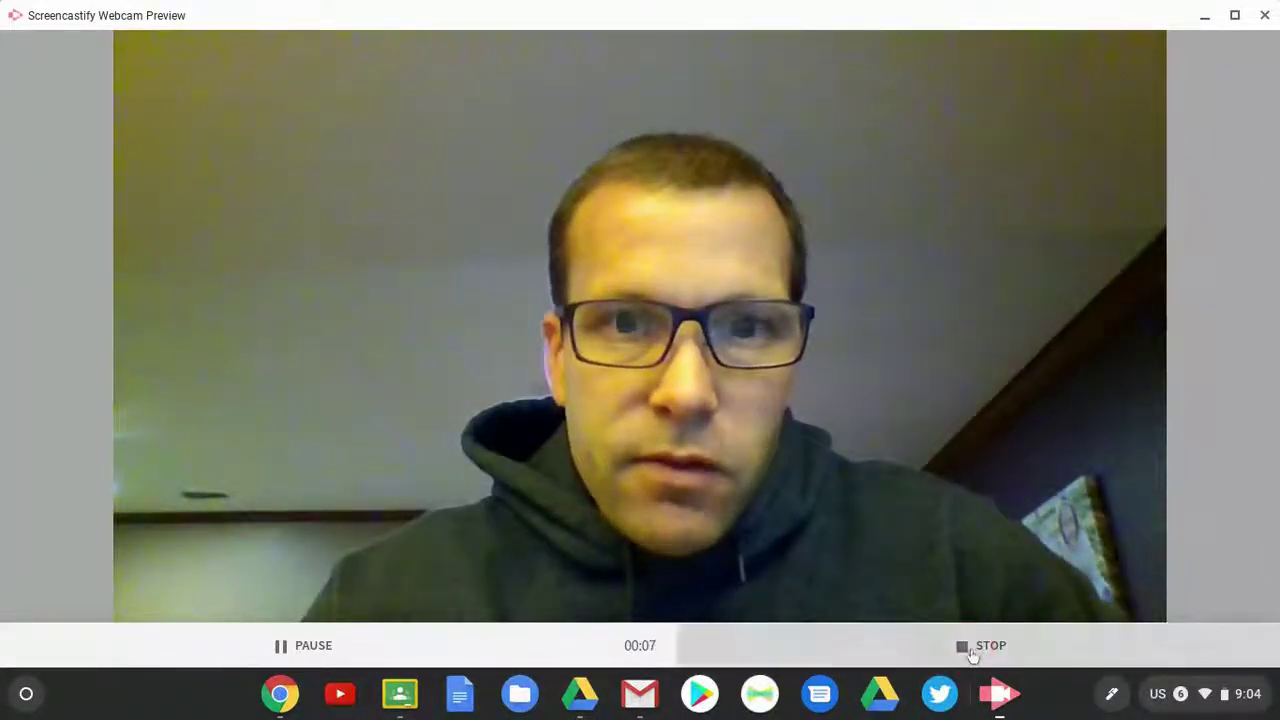
- Stop the webcam recording from the preview window's STOP button
left_click(972, 648)
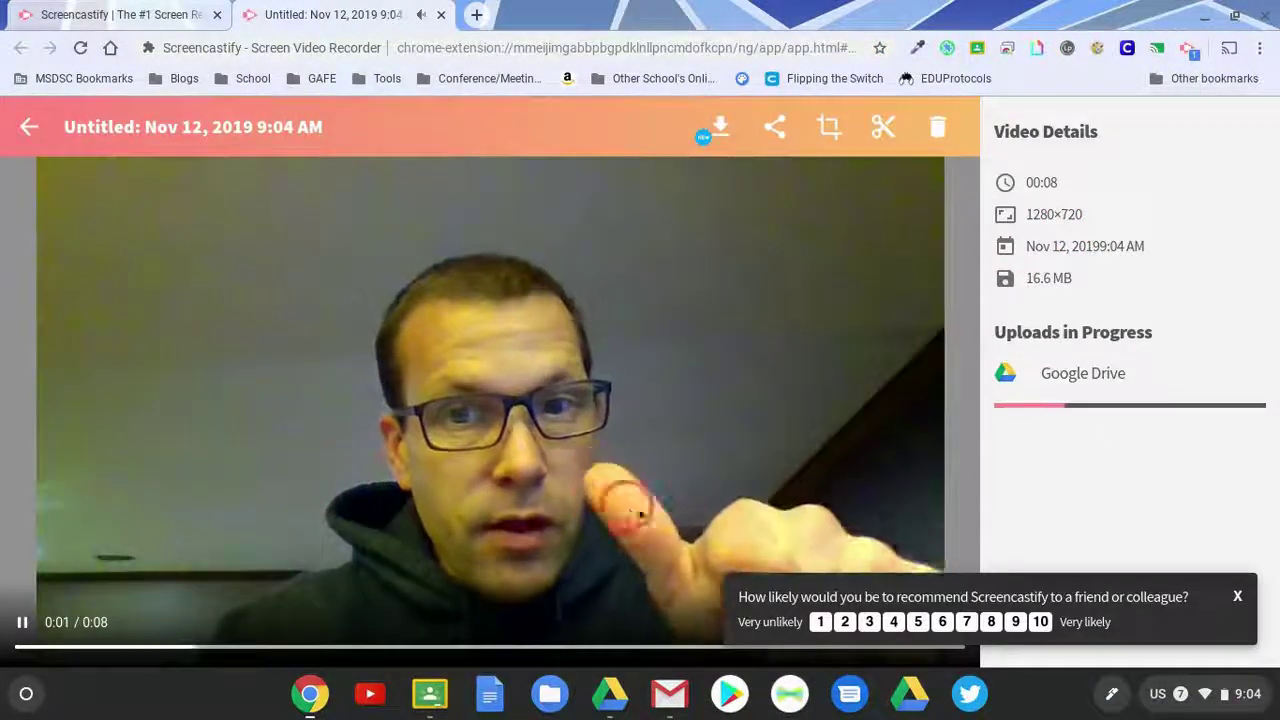
- Rename the webcam video to 'webcam recording' and copy its Google Drive link
left_click(1237, 598)
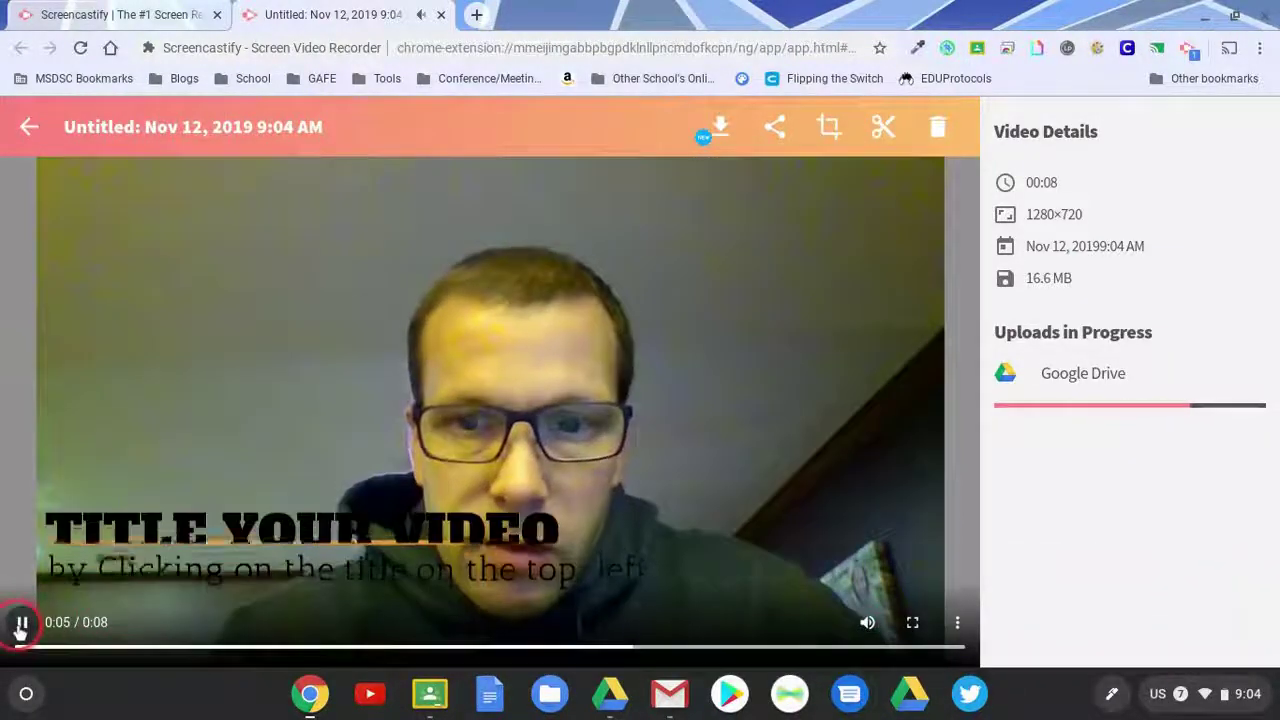
left_click(21, 624)
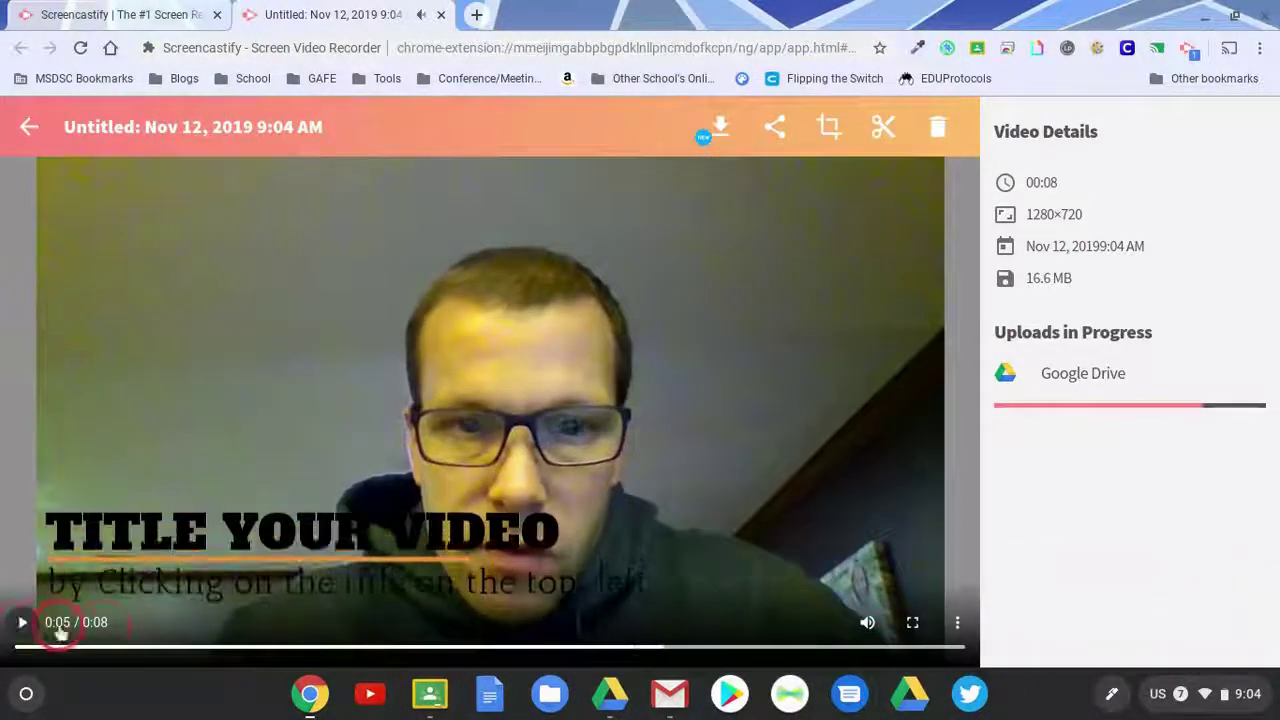
left_click(143, 128)
type("sc")
key("BackSpace")
key("BackSpace")
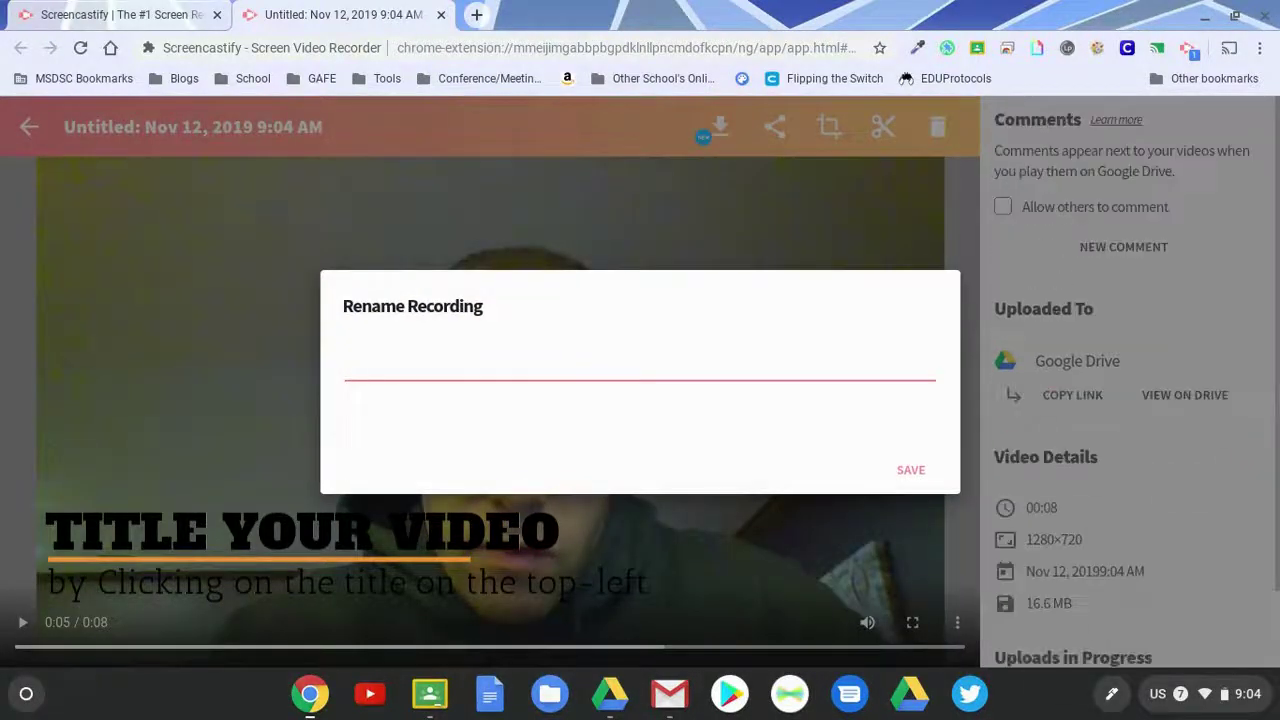
type("webcame")
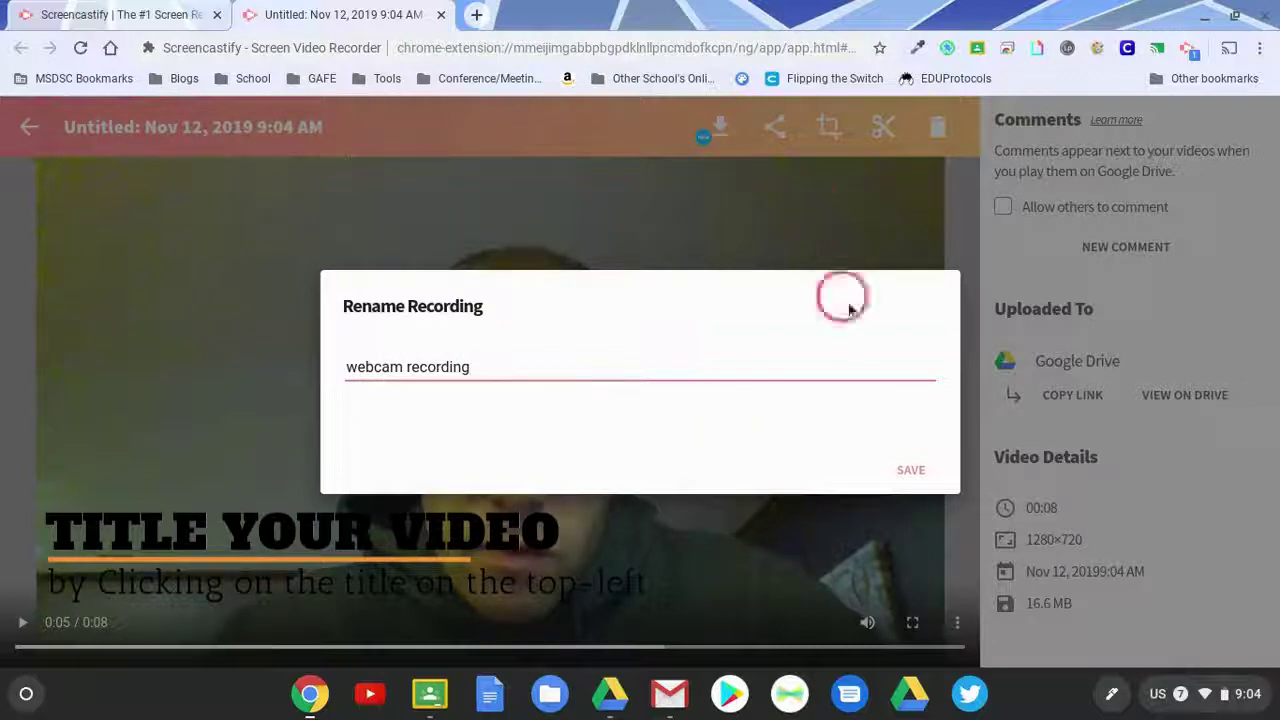
left_click(905, 466)
left_click(1066, 395)
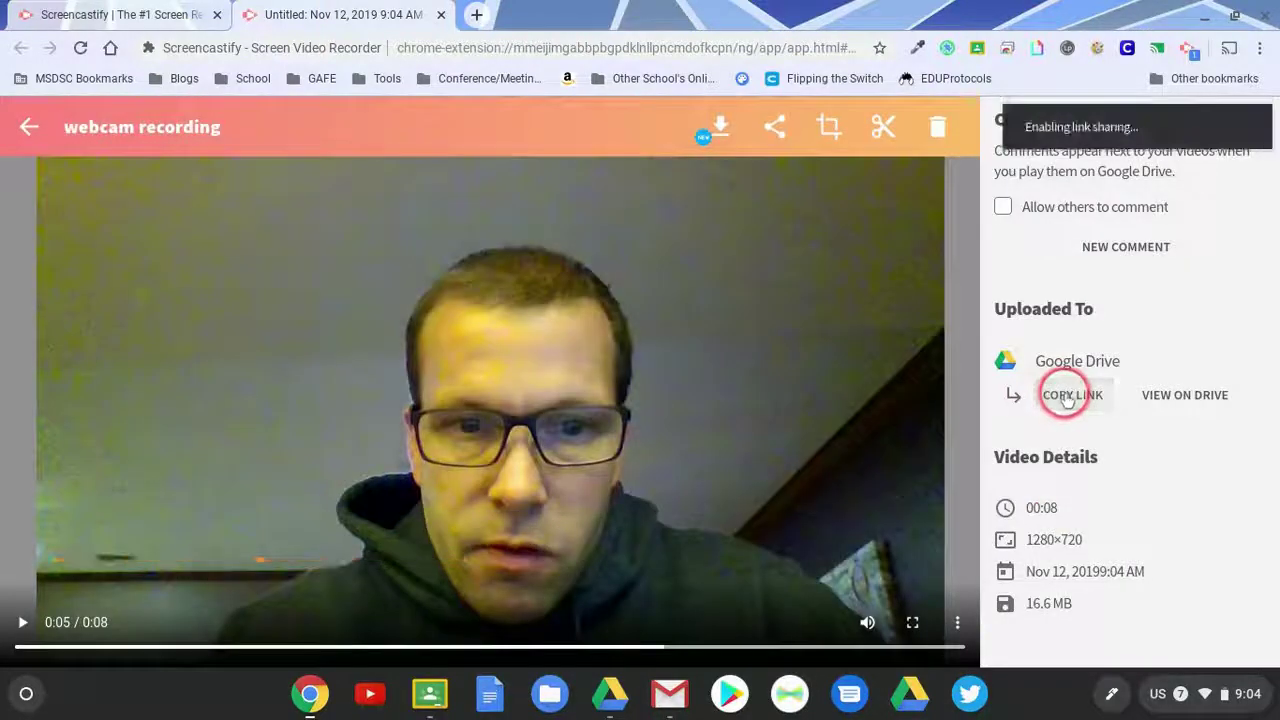